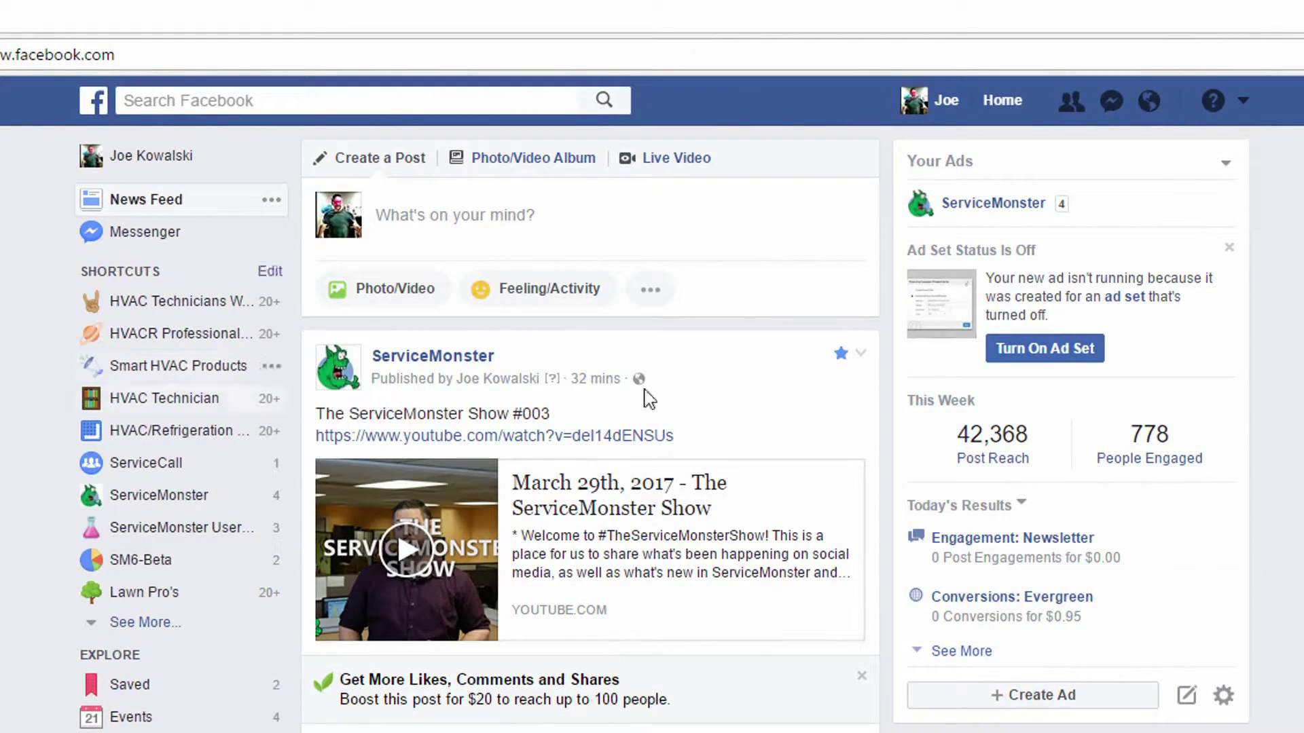
# Browse the ServiceMonster Page and show the account menu with Your Pages, Create Ads and Manage Ads.
pyautogui.click(1244, 104)
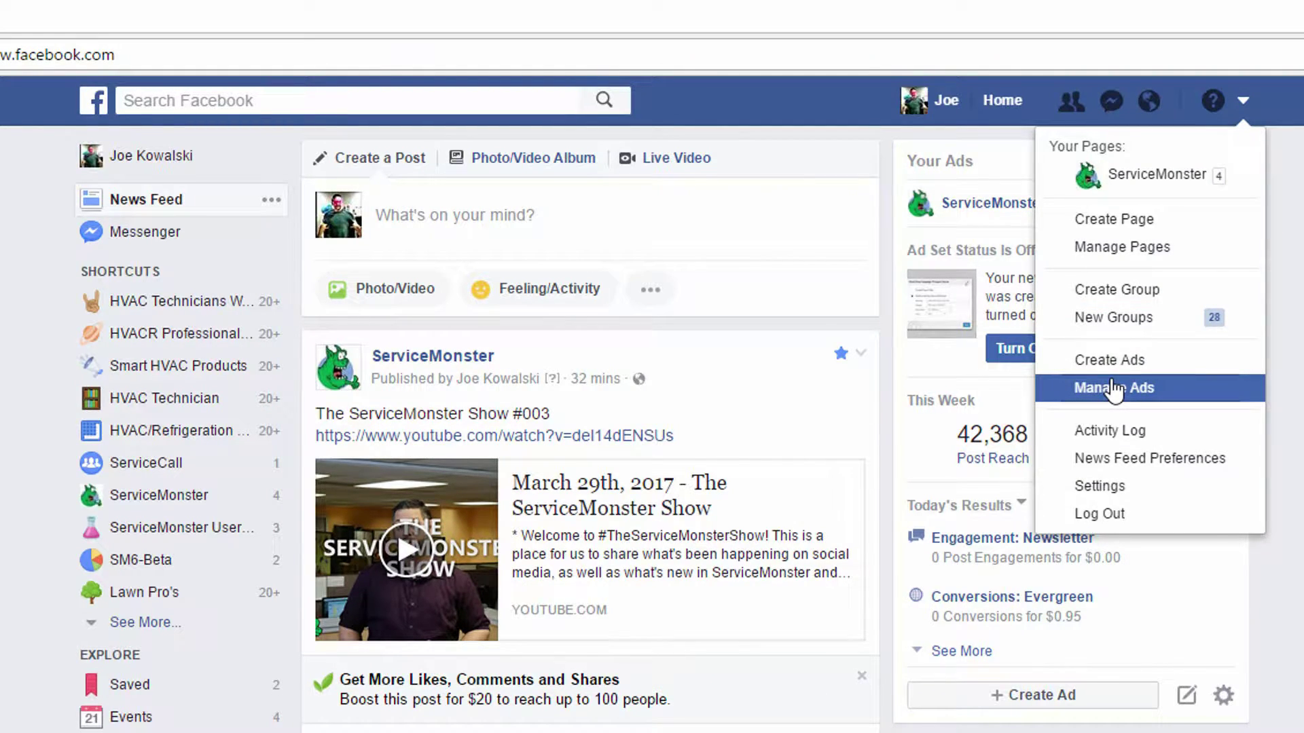
pyautogui.click(131, 502)
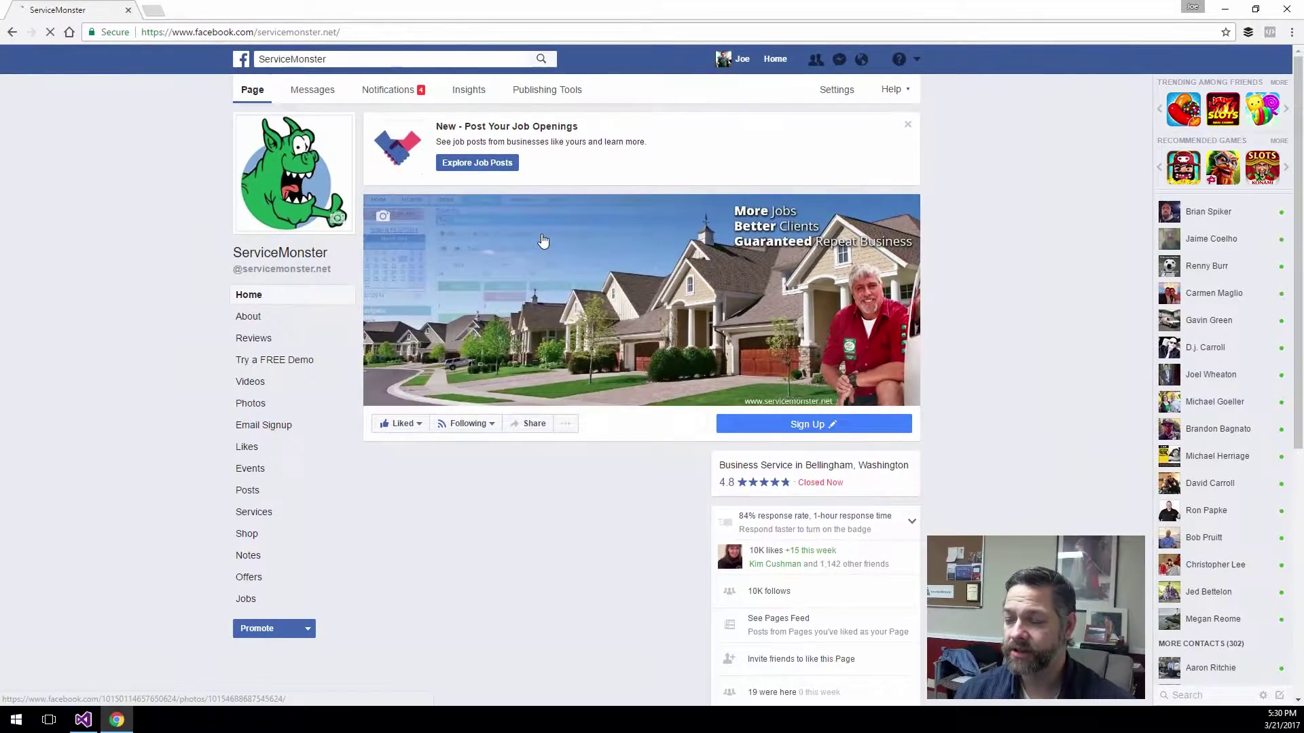
pyautogui.scroll(-10, 537, 244)
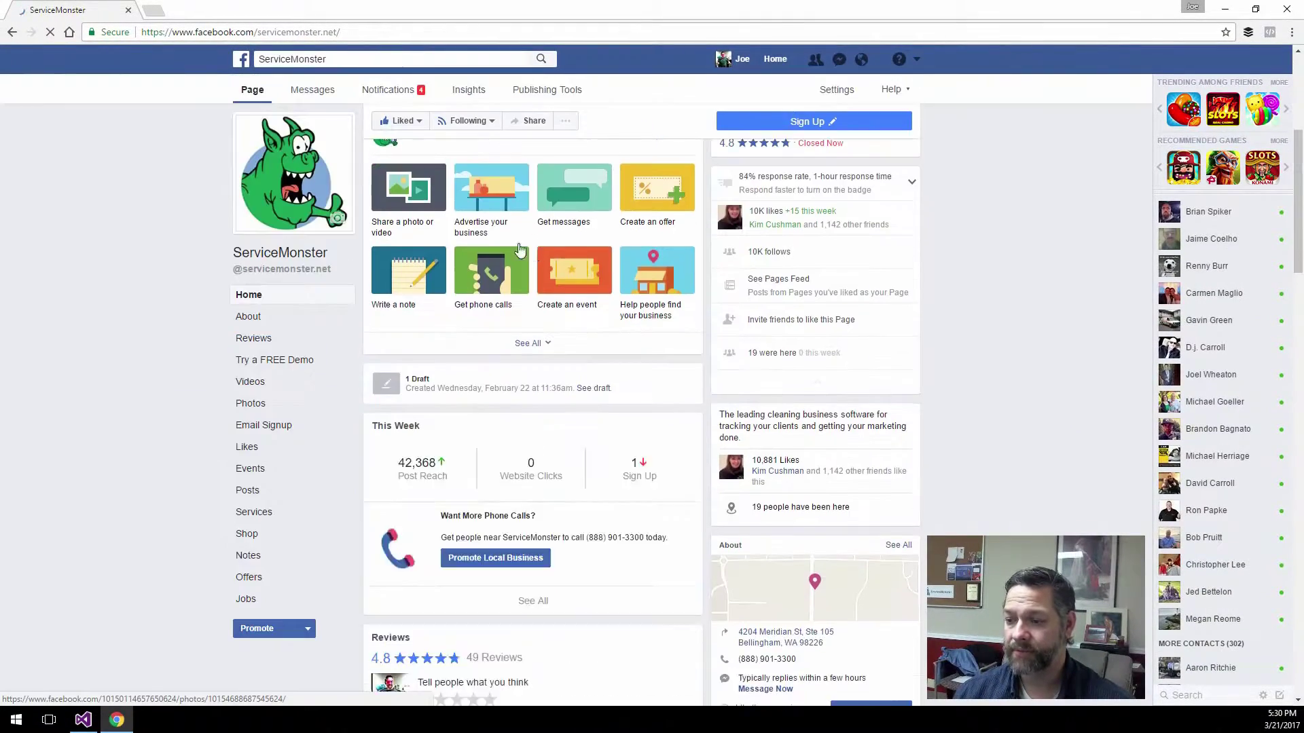
pyautogui.scroll(-15, 519, 245)
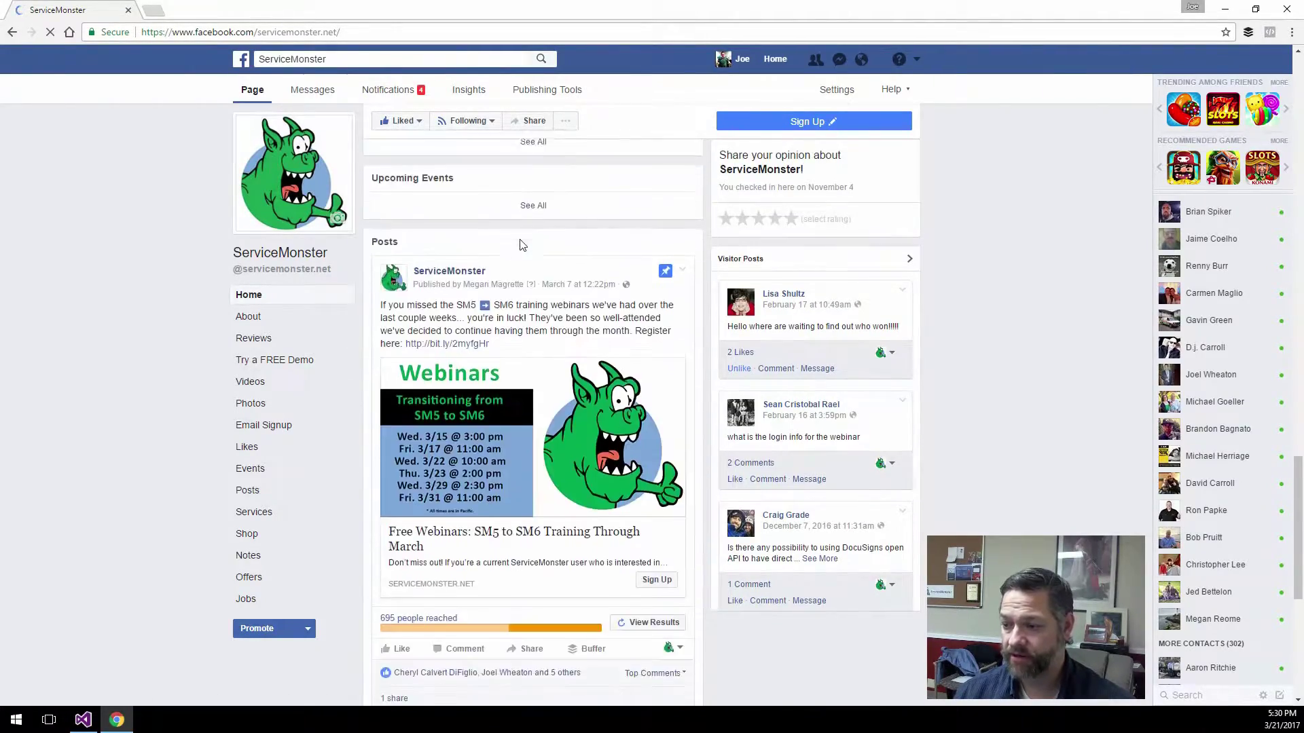
pyautogui.scroll(-3, 514, 249)
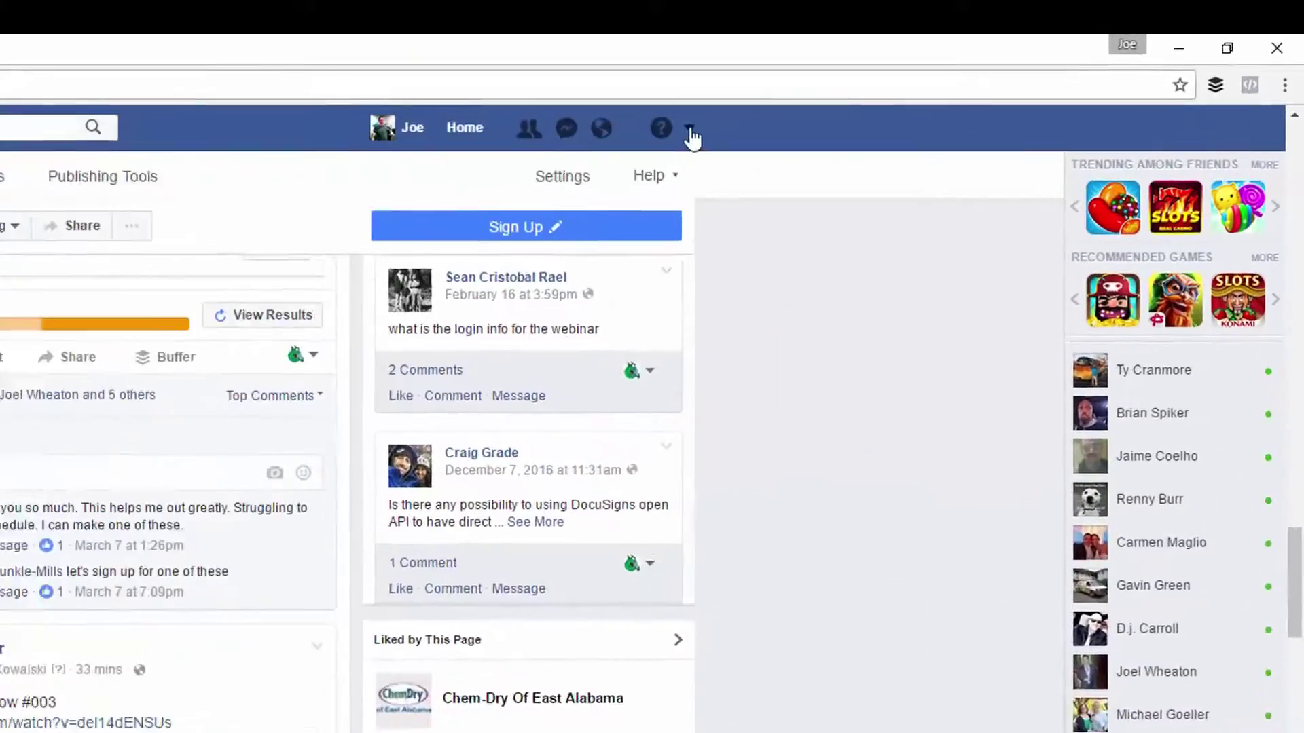
pyautogui.click(910, 81)
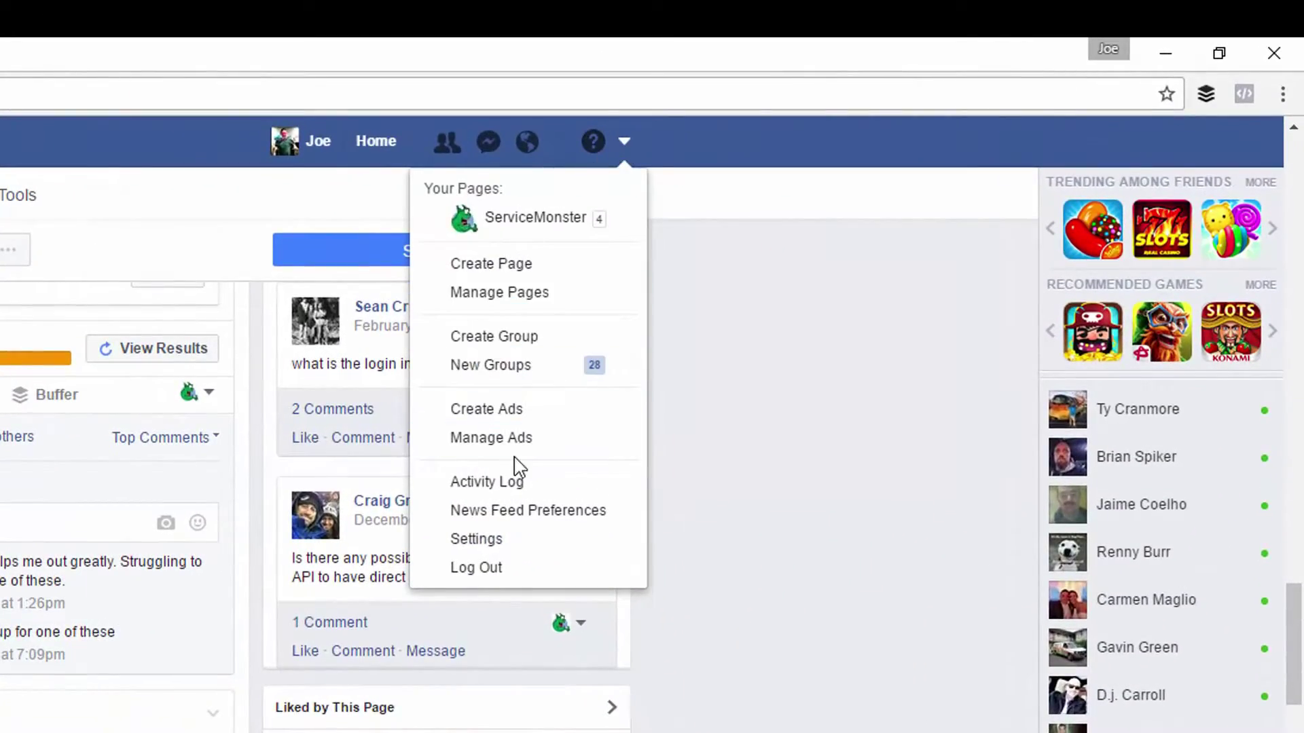
# Go to ServiceMonster's Campaigns via Manage Ads and show the tools menu with Audiences, Pixels and Power Editor.
pyautogui.click(498, 449)
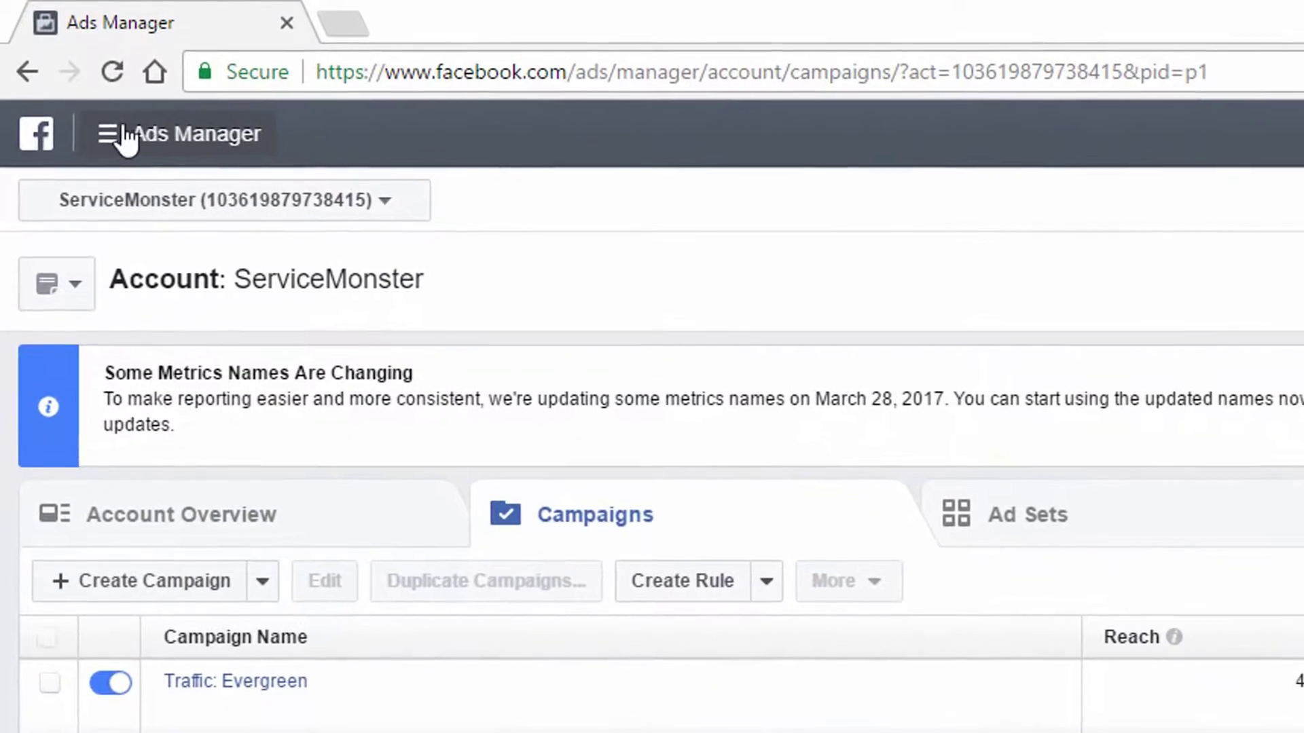
pyautogui.click(100, 125)
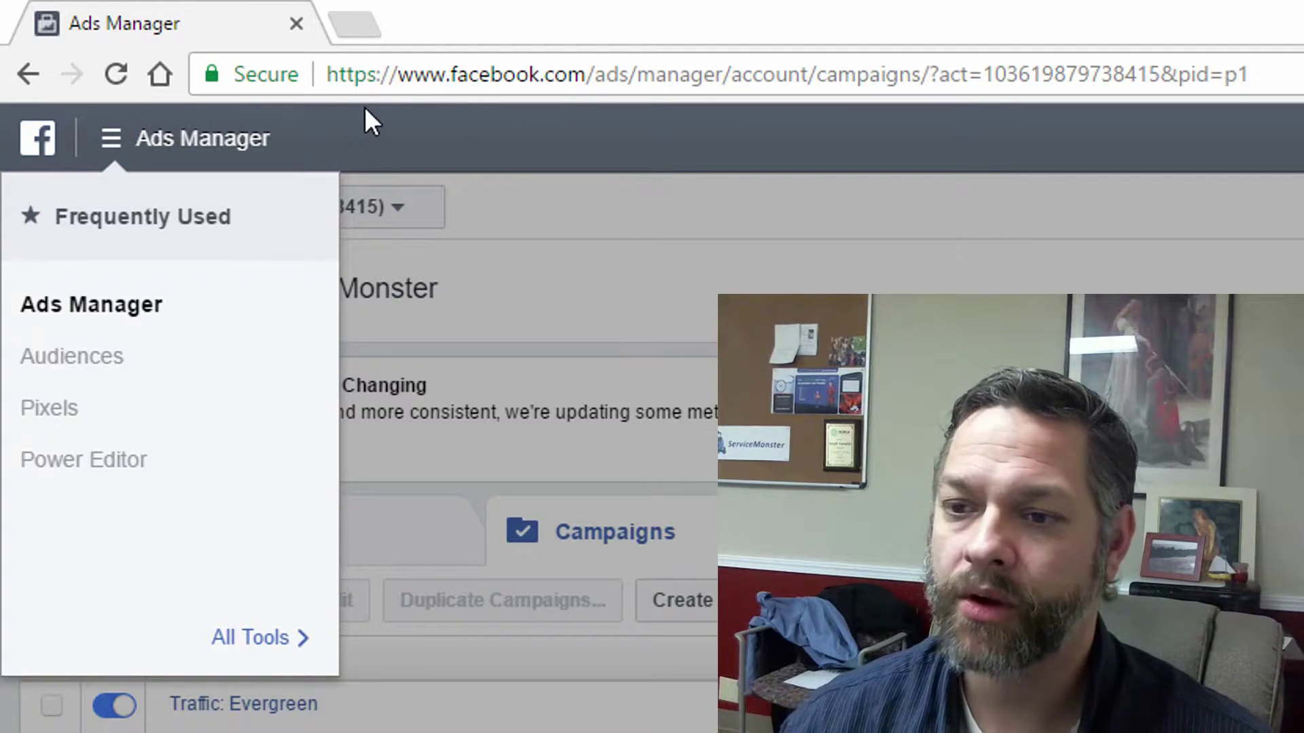
# Show ServiceMonster's ten audiences and the four ways to create a Custom Audience.
pyautogui.click(65, 360)
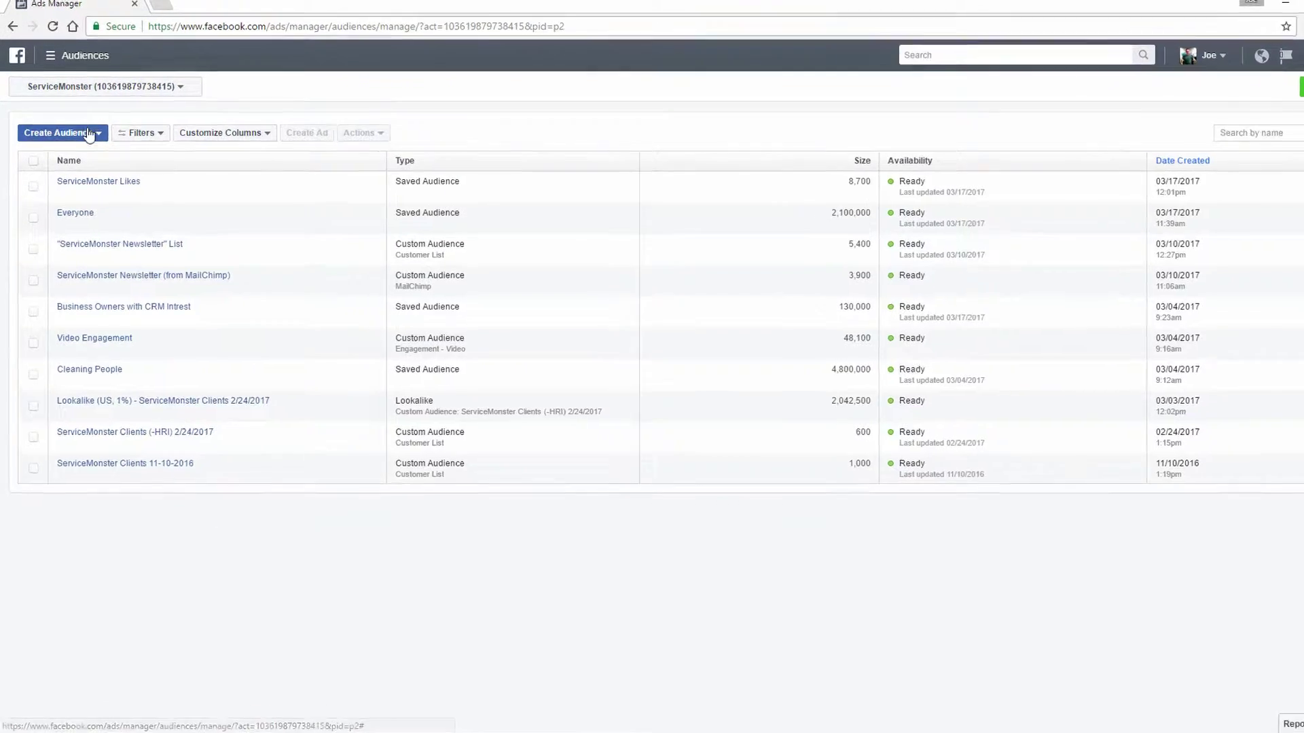
pyautogui.click(89, 133)
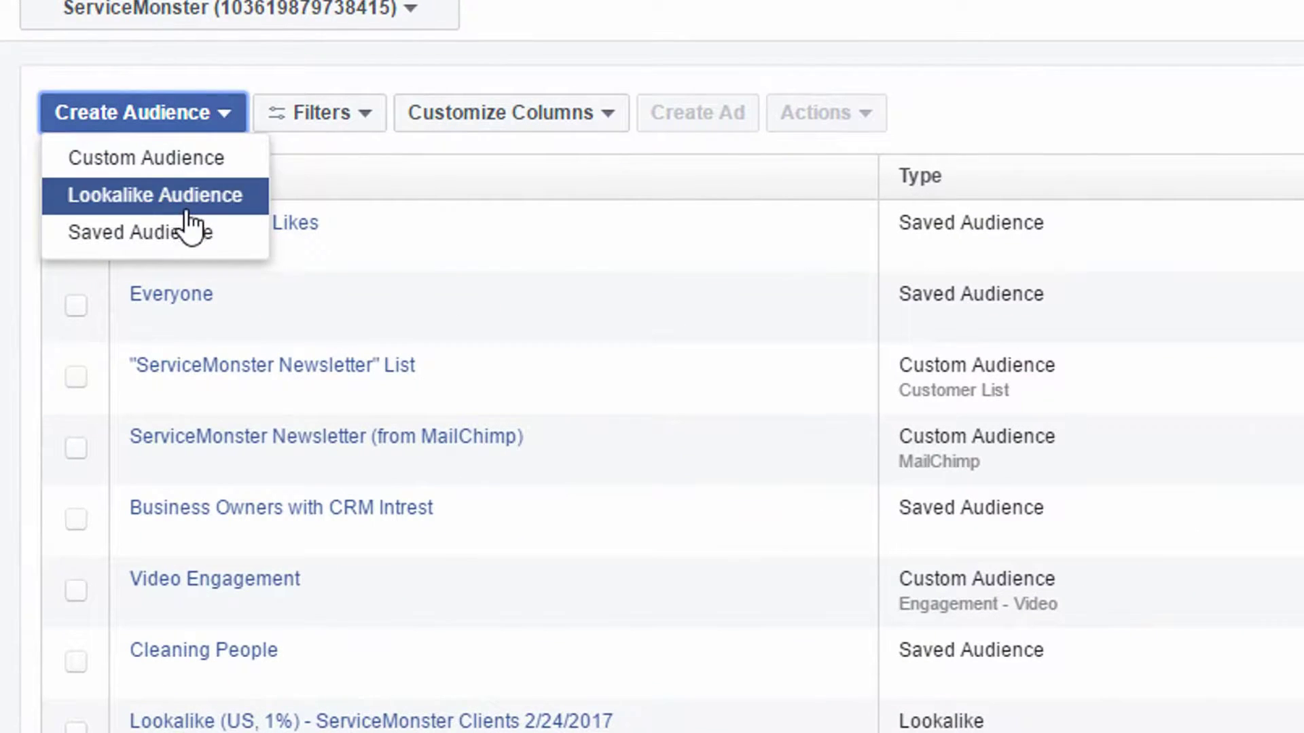
pyautogui.click(178, 159)
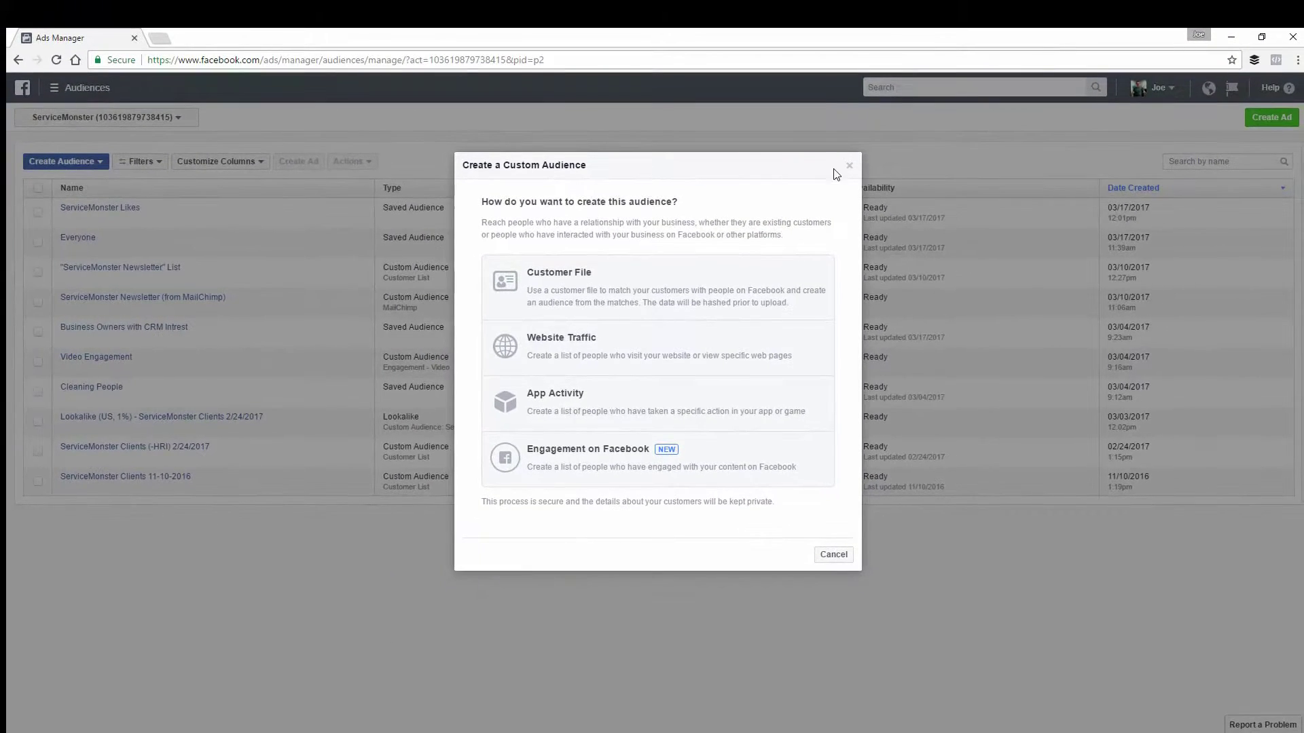
pyautogui.click(848, 168)
pyautogui.click(102, 162)
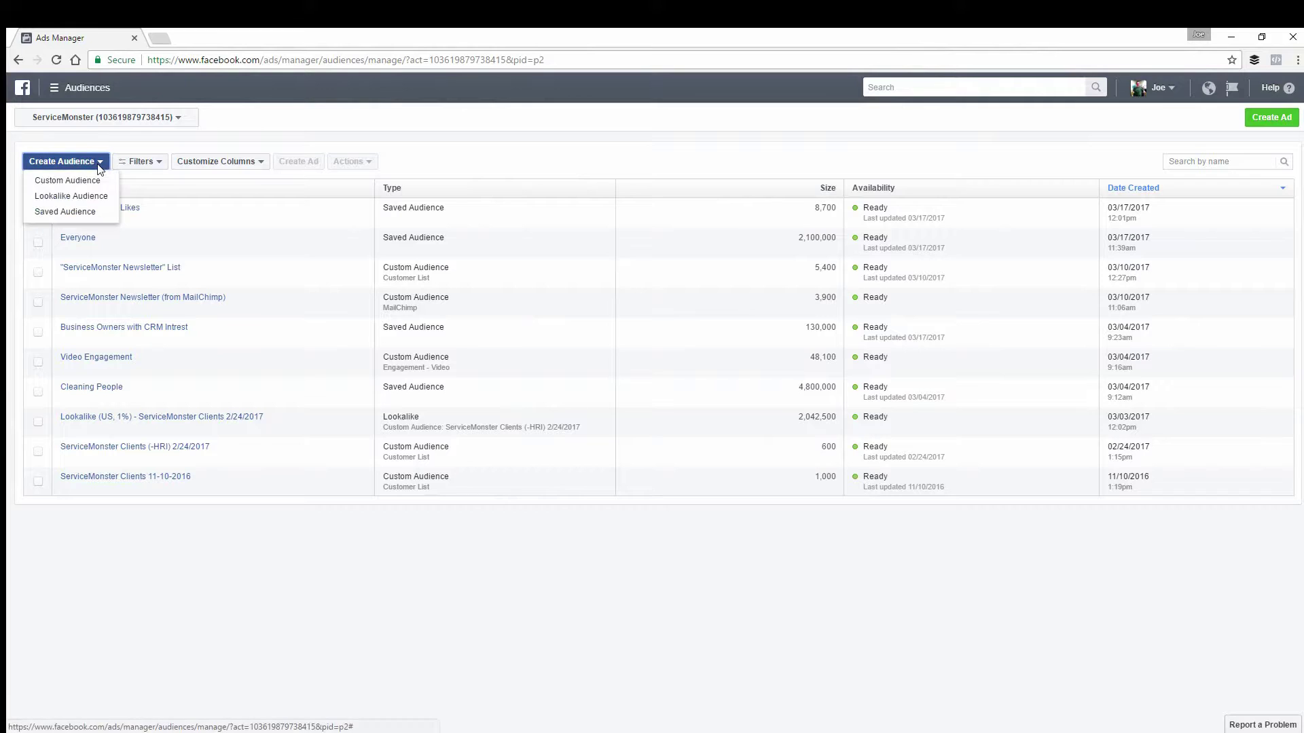
pyautogui.click(89, 198)
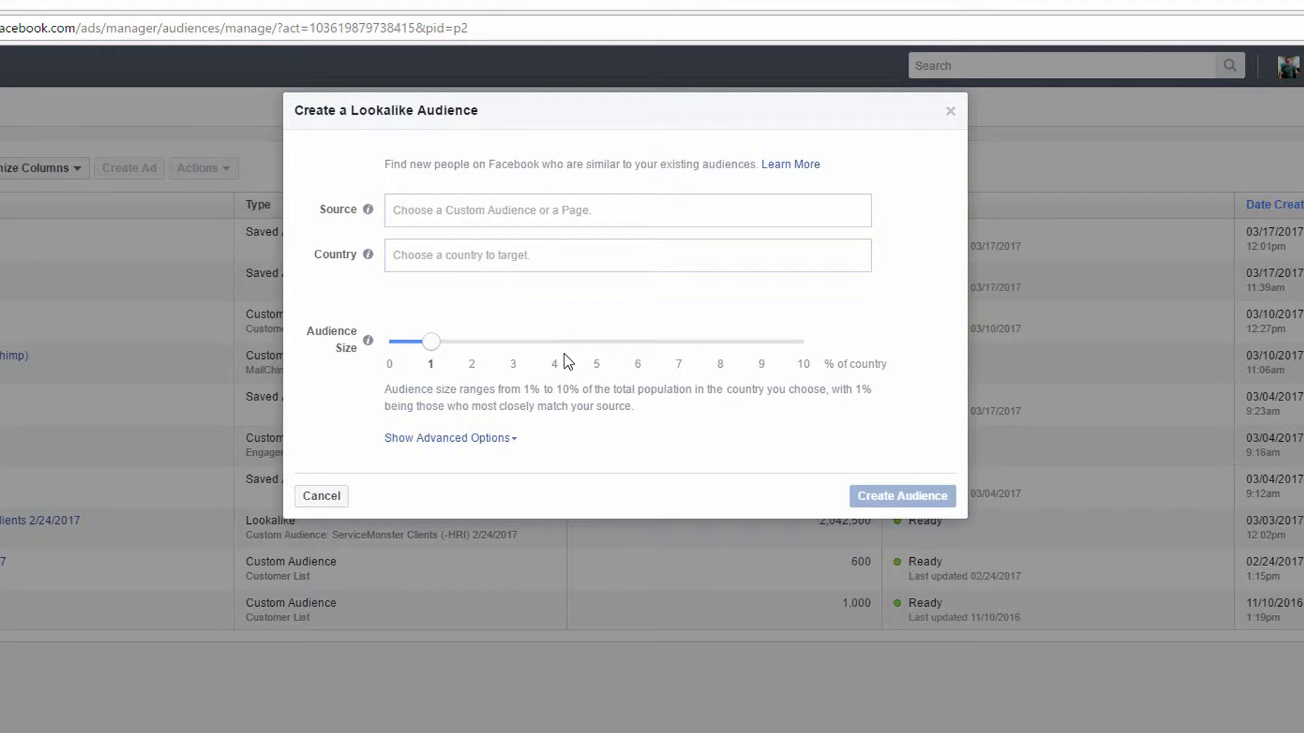
pyautogui.click(950, 111)
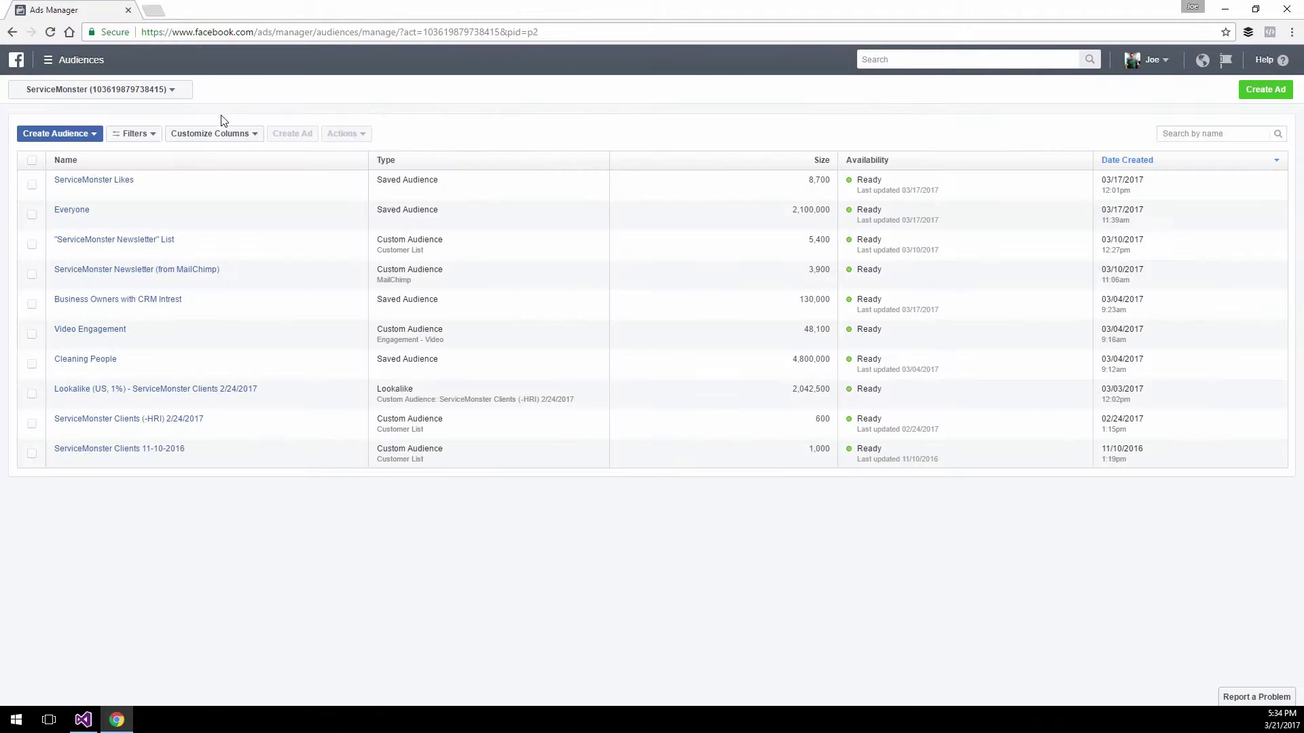
pyautogui.click(80, 134)
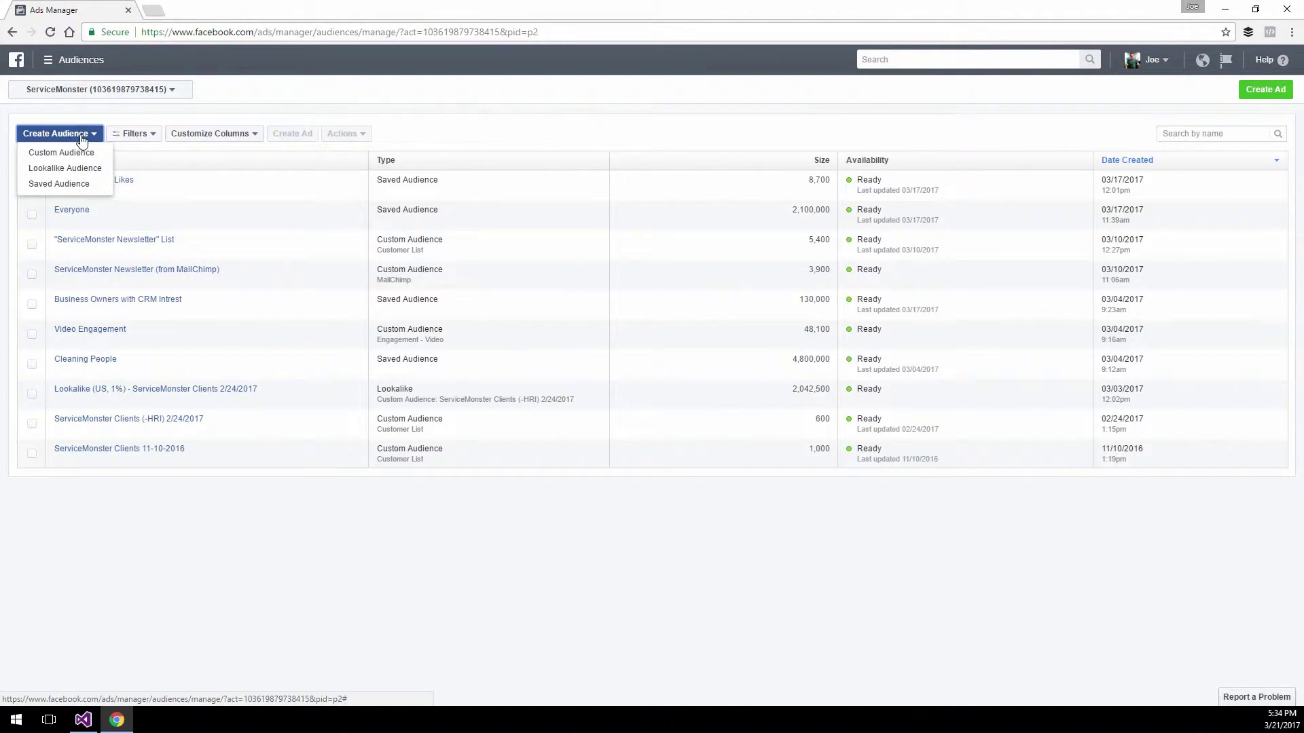
pyautogui.click(58, 185)
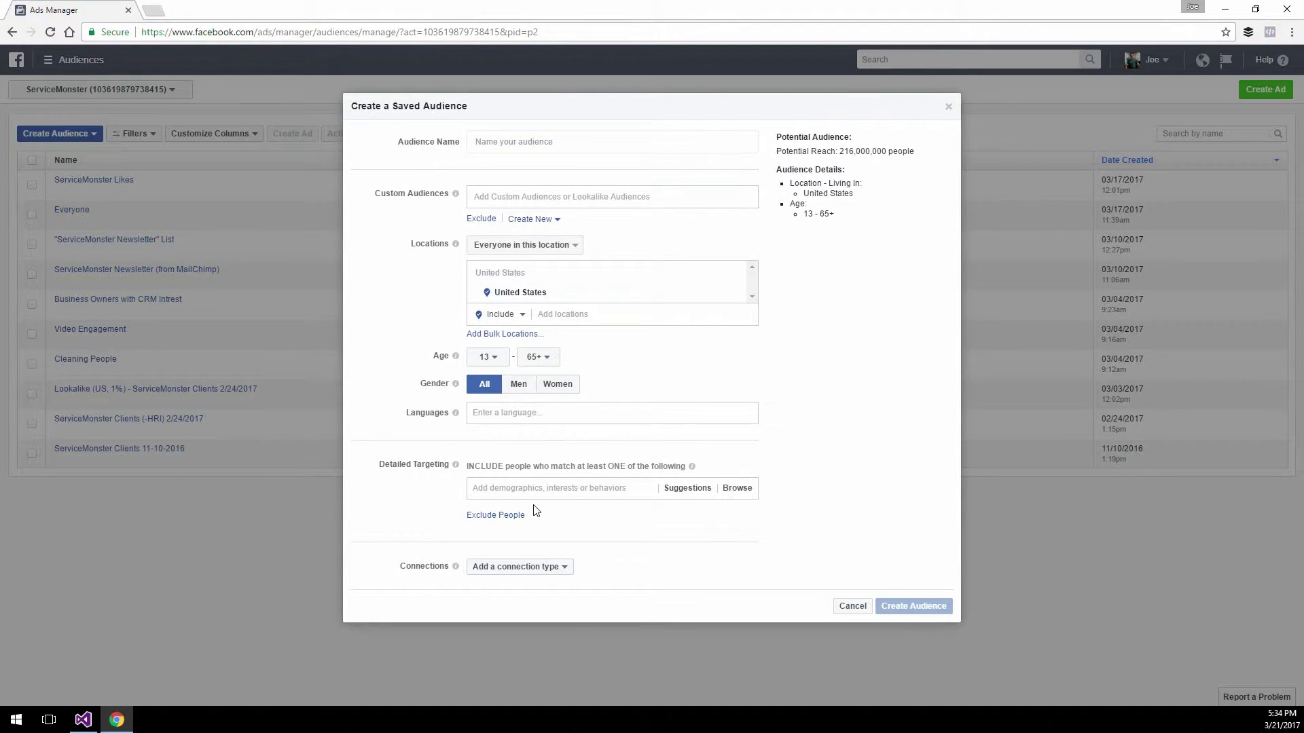
# Close the saved audience setup and go to the Pixels page showing 12K fires and four events.
pyautogui.click(949, 107)
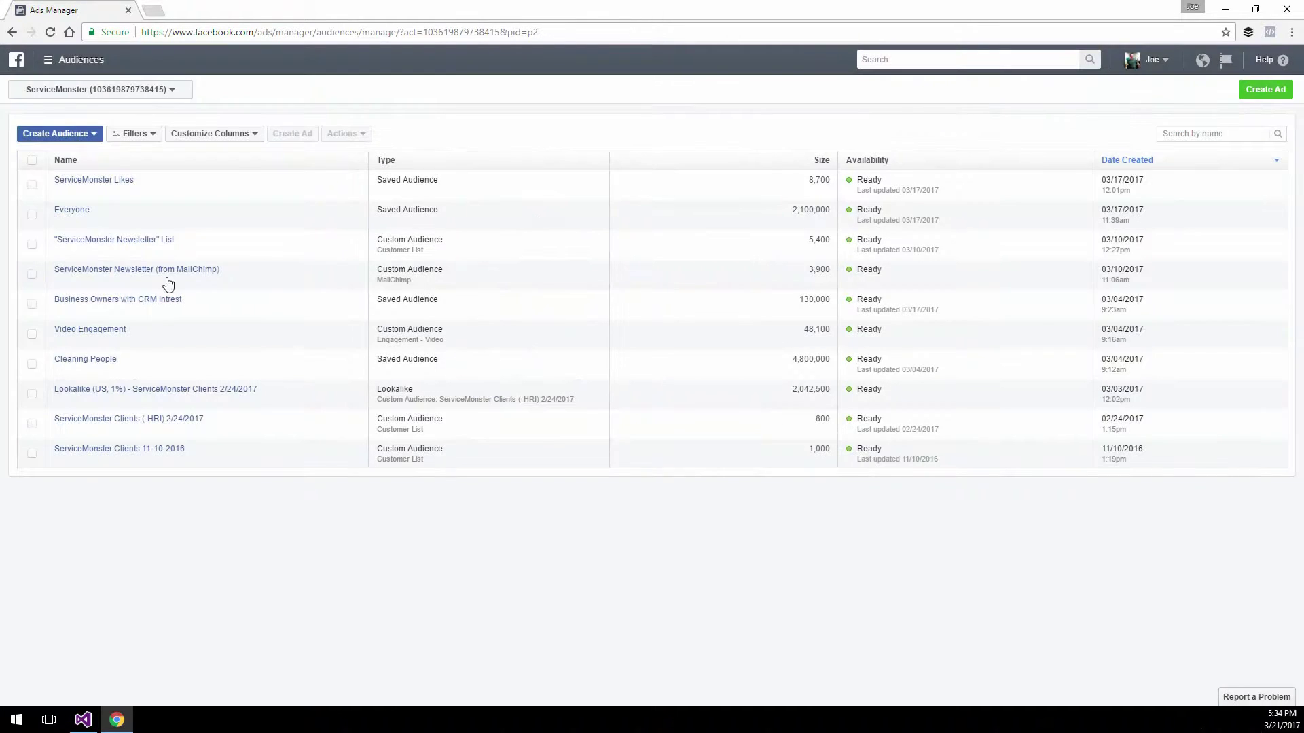
pyautogui.moveTo(88, 389)
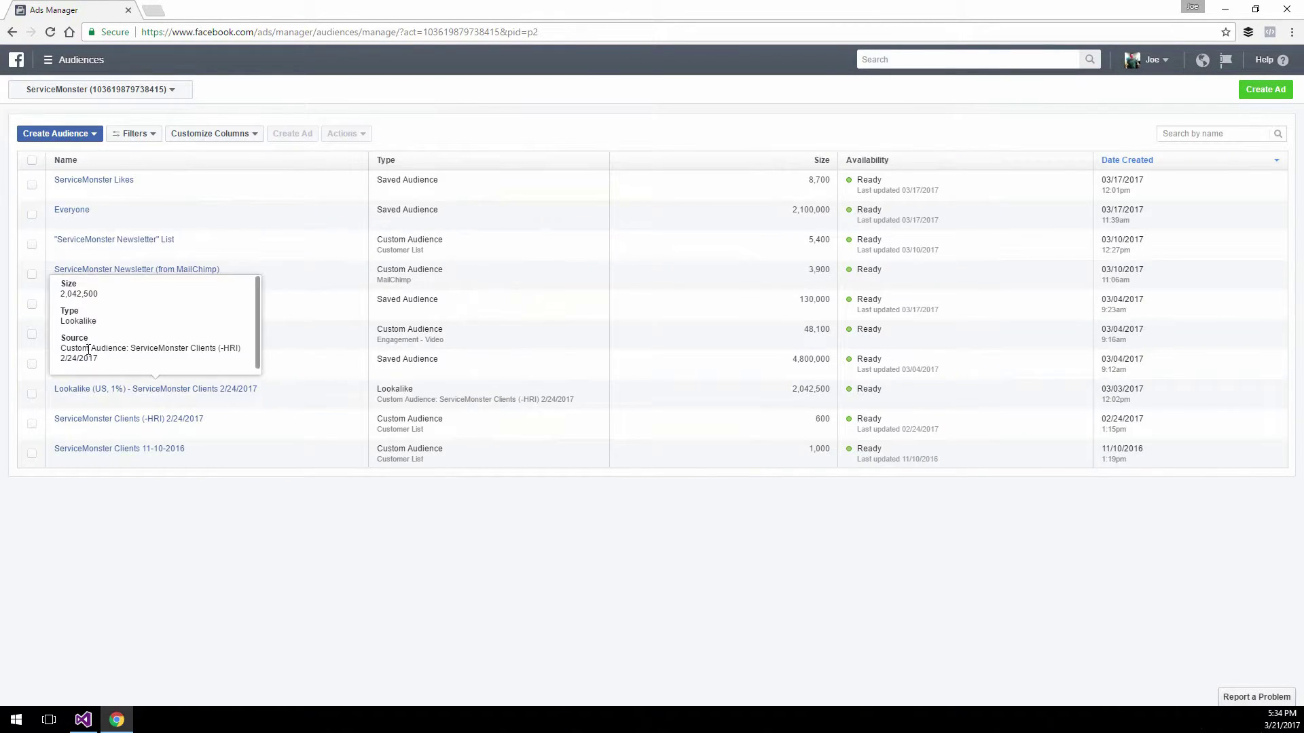
pyautogui.click(48, 60)
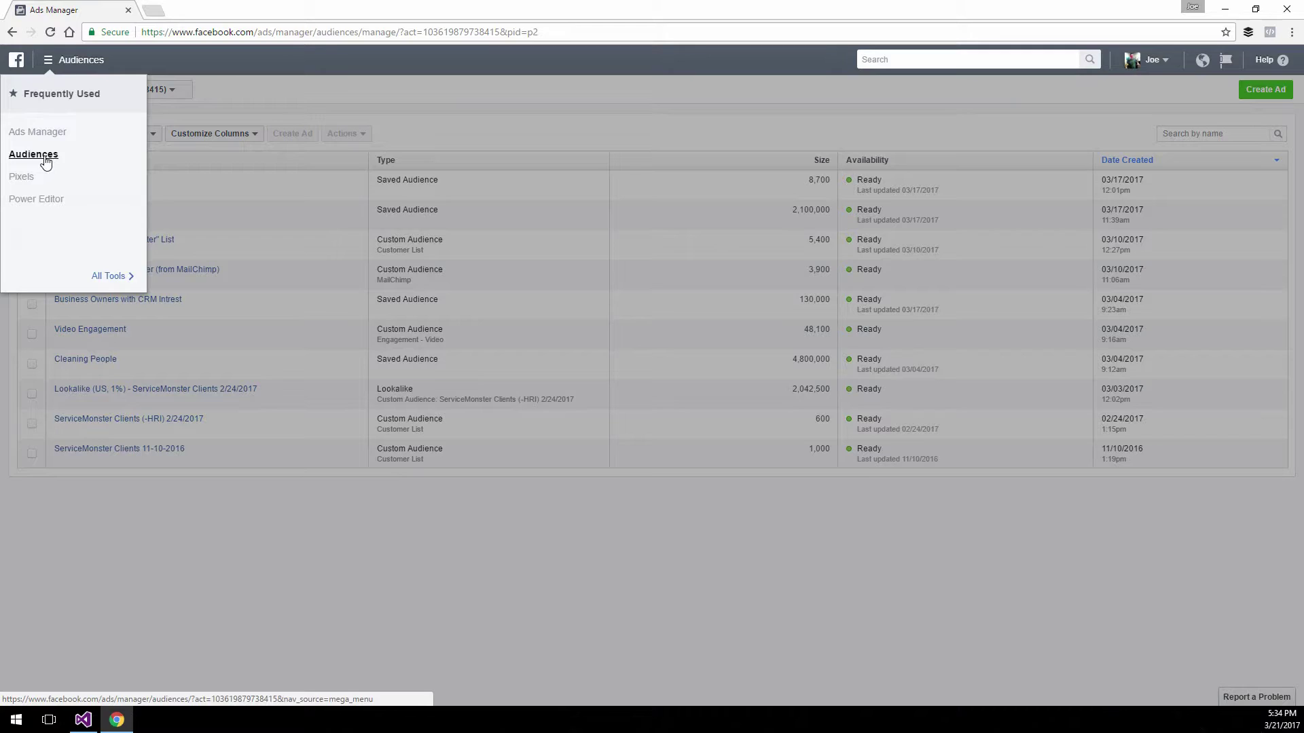
pyautogui.click(27, 177)
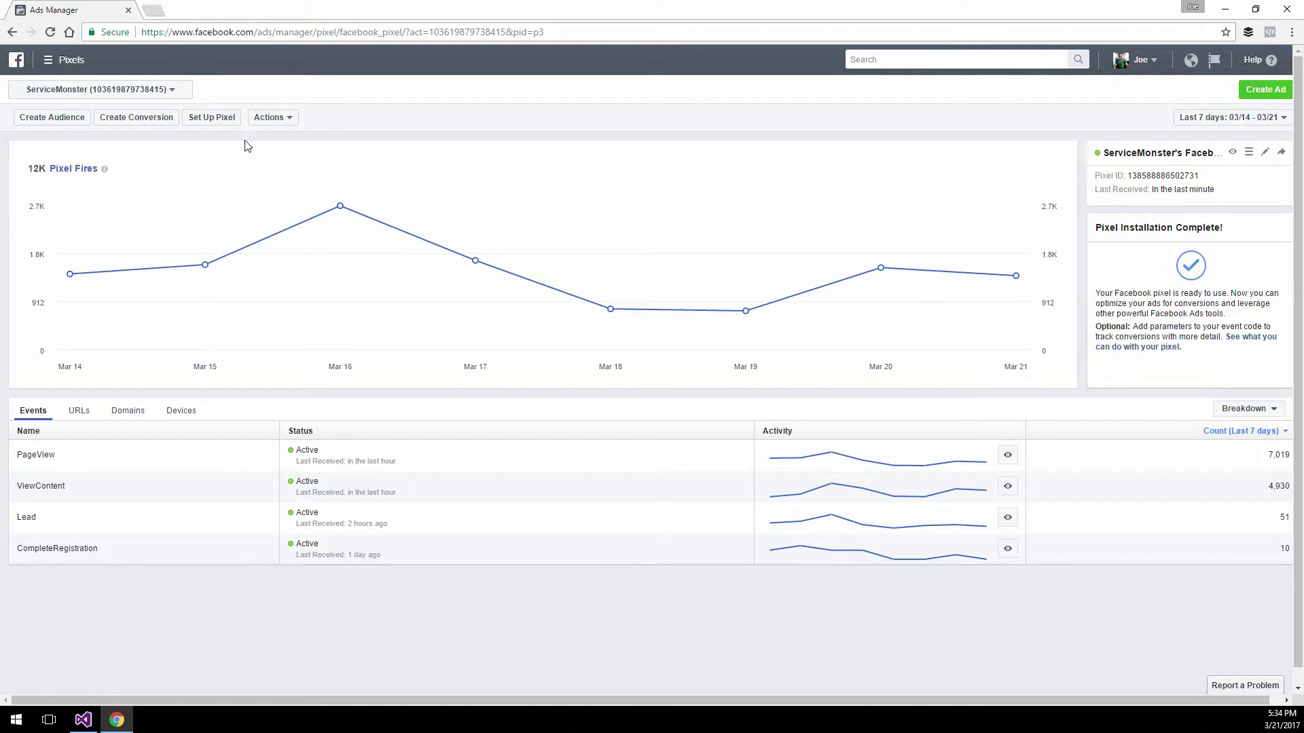
pyautogui.click(236, 118)
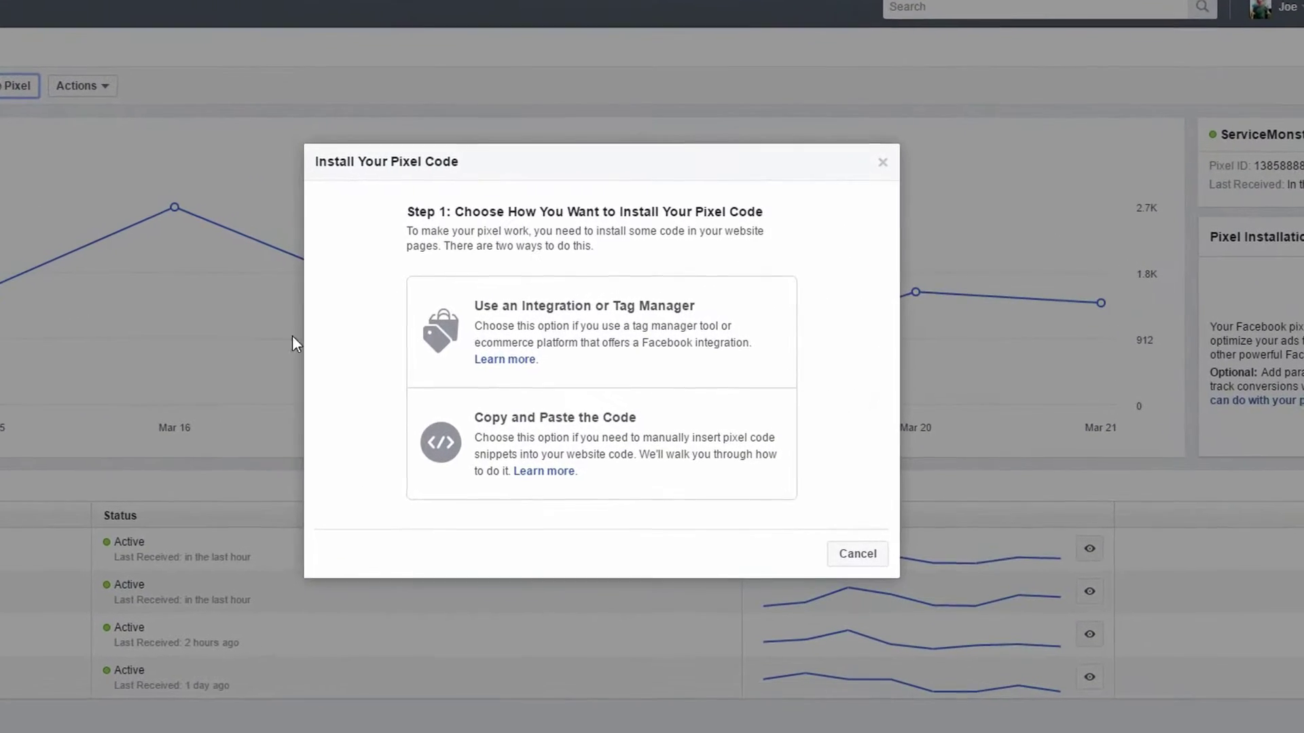
pyautogui.click(573, 438)
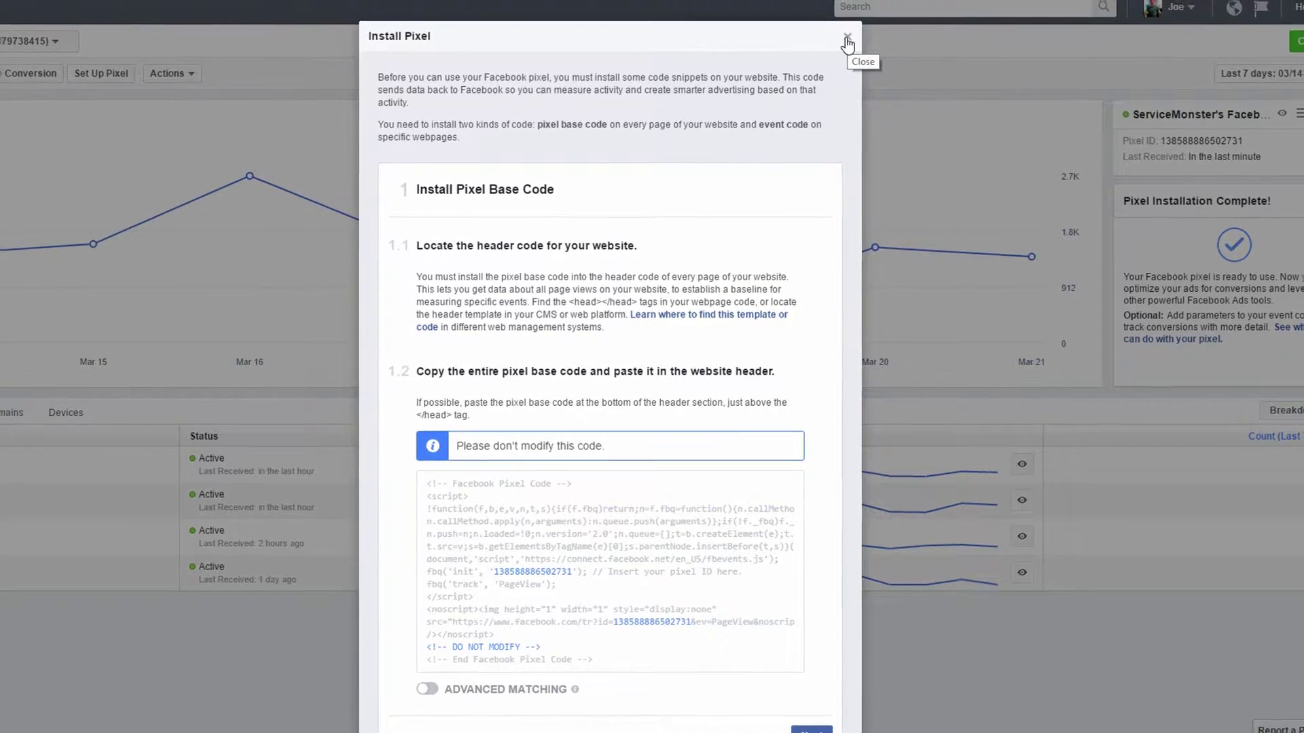
pyautogui.click(846, 37)
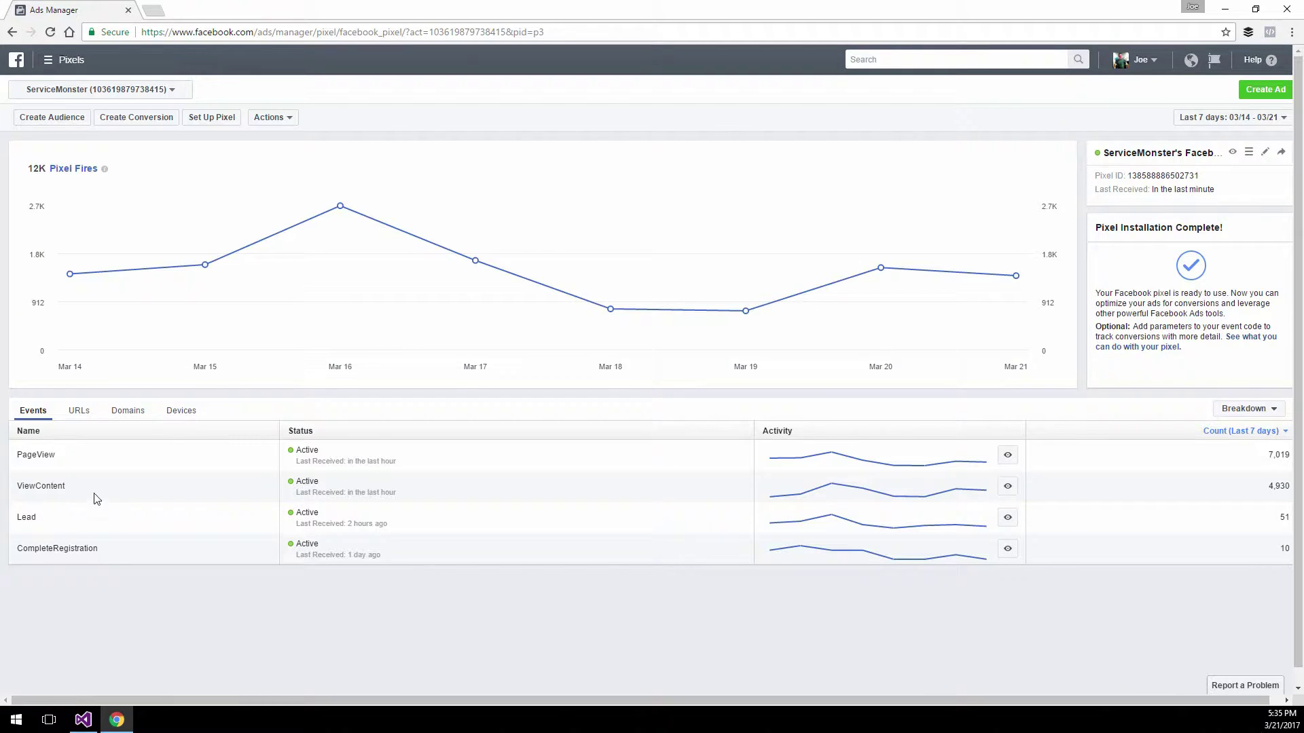
pyautogui.click(277, 123)
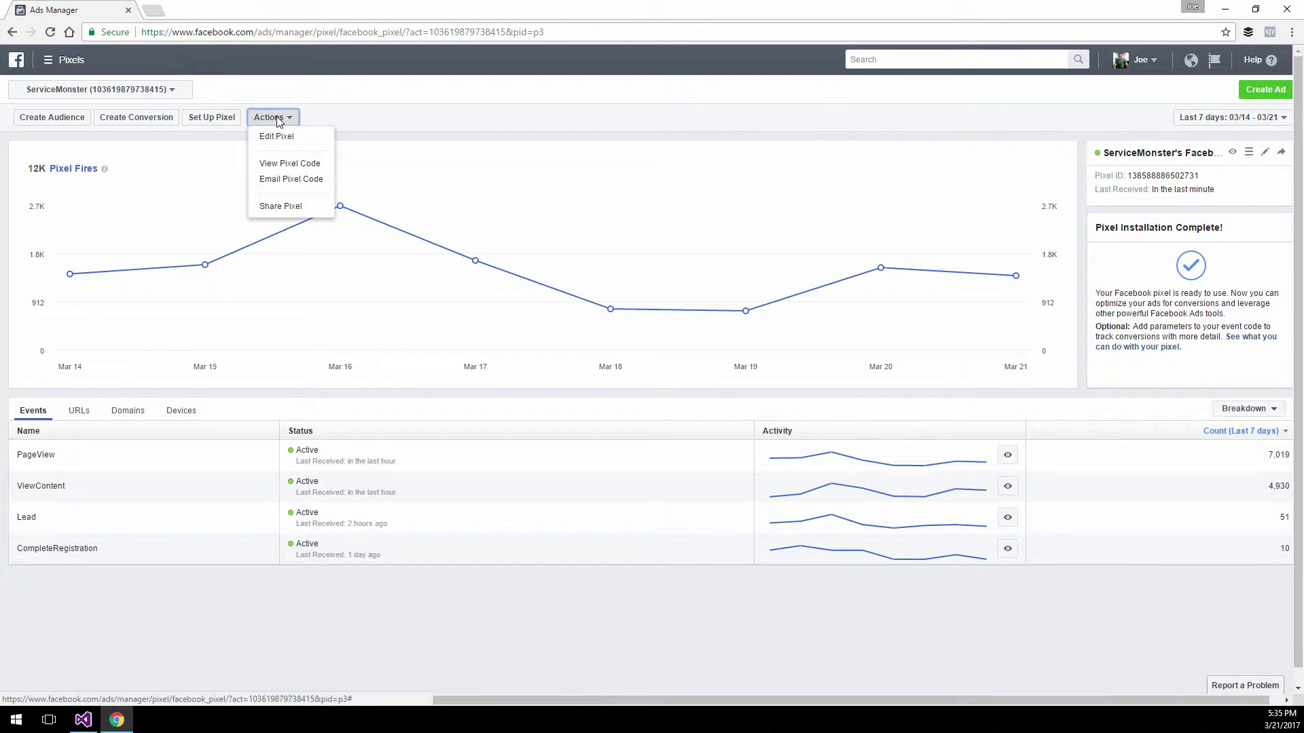
pyautogui.click(401, 124)
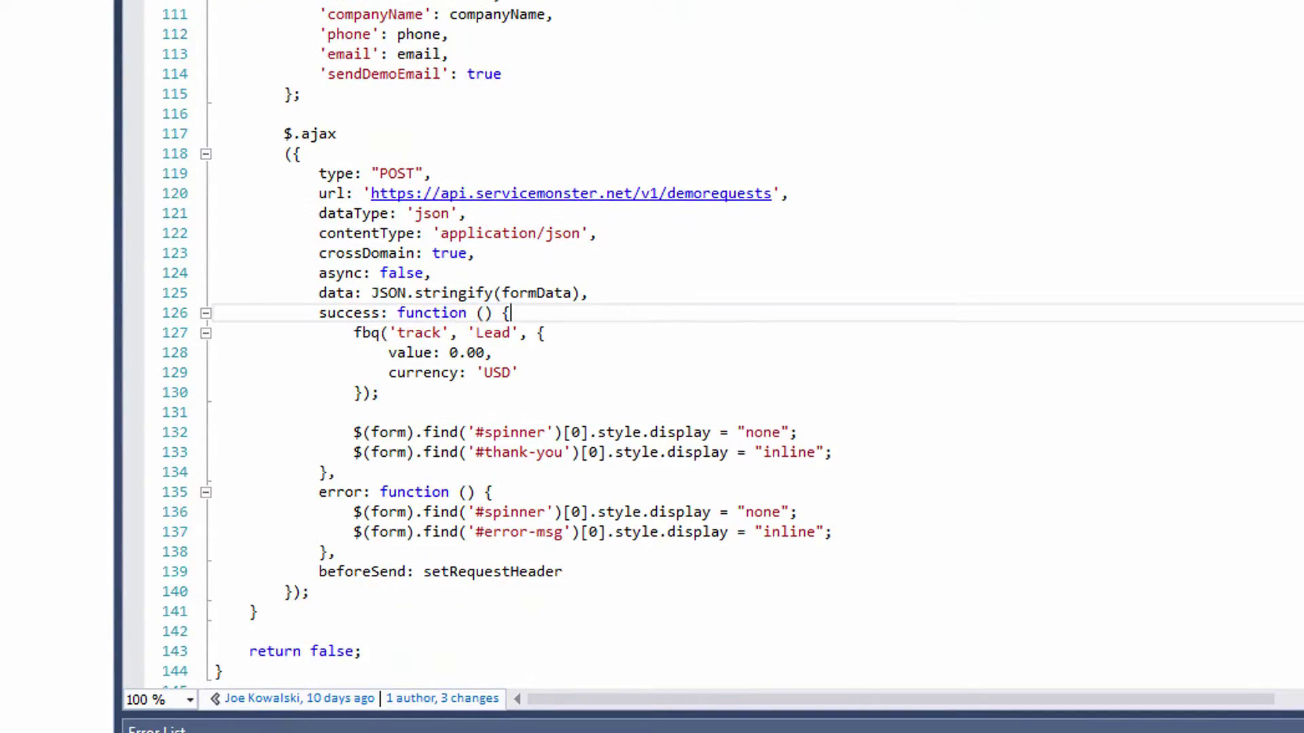
# Highlight the $.ajax block and its fbq('track','Lead') call, then return to the Pixels page in Chrome.
pyautogui.scroll(-1, 840, 231)
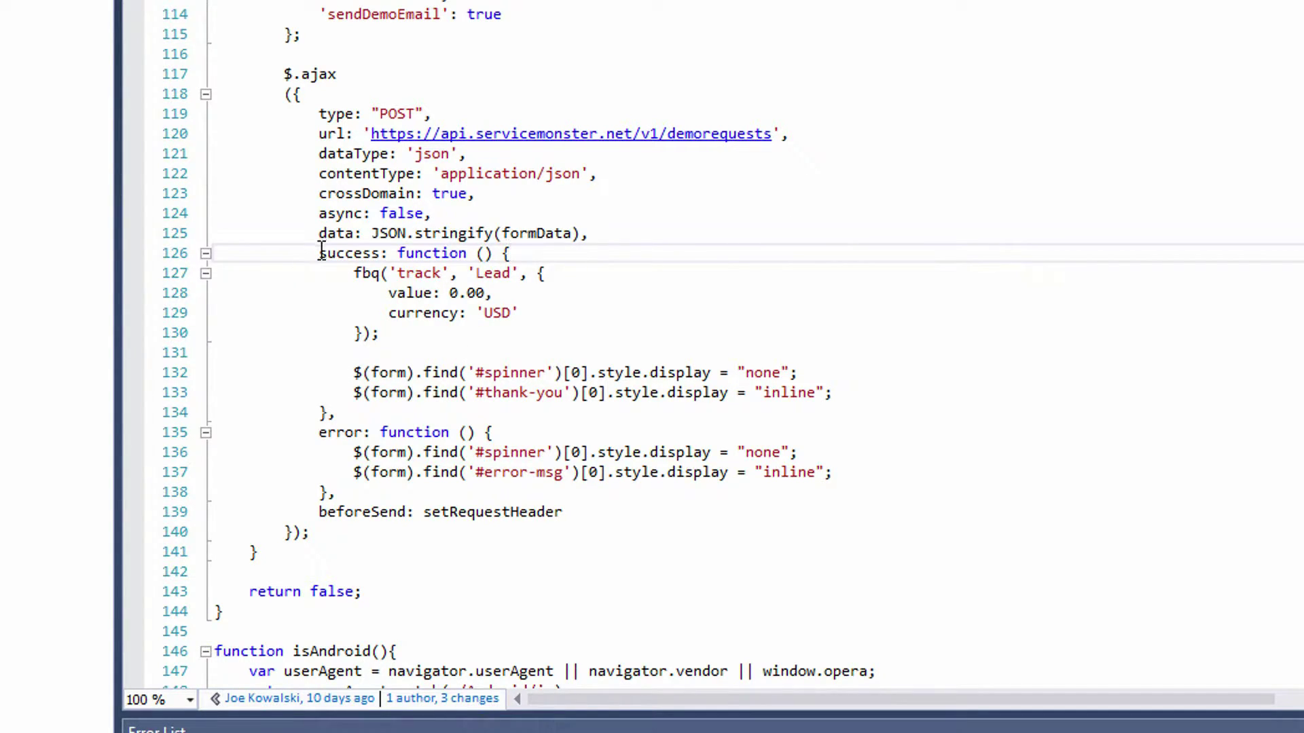
pyautogui.moveTo(278, 74); pyautogui.dragTo(496, 256)
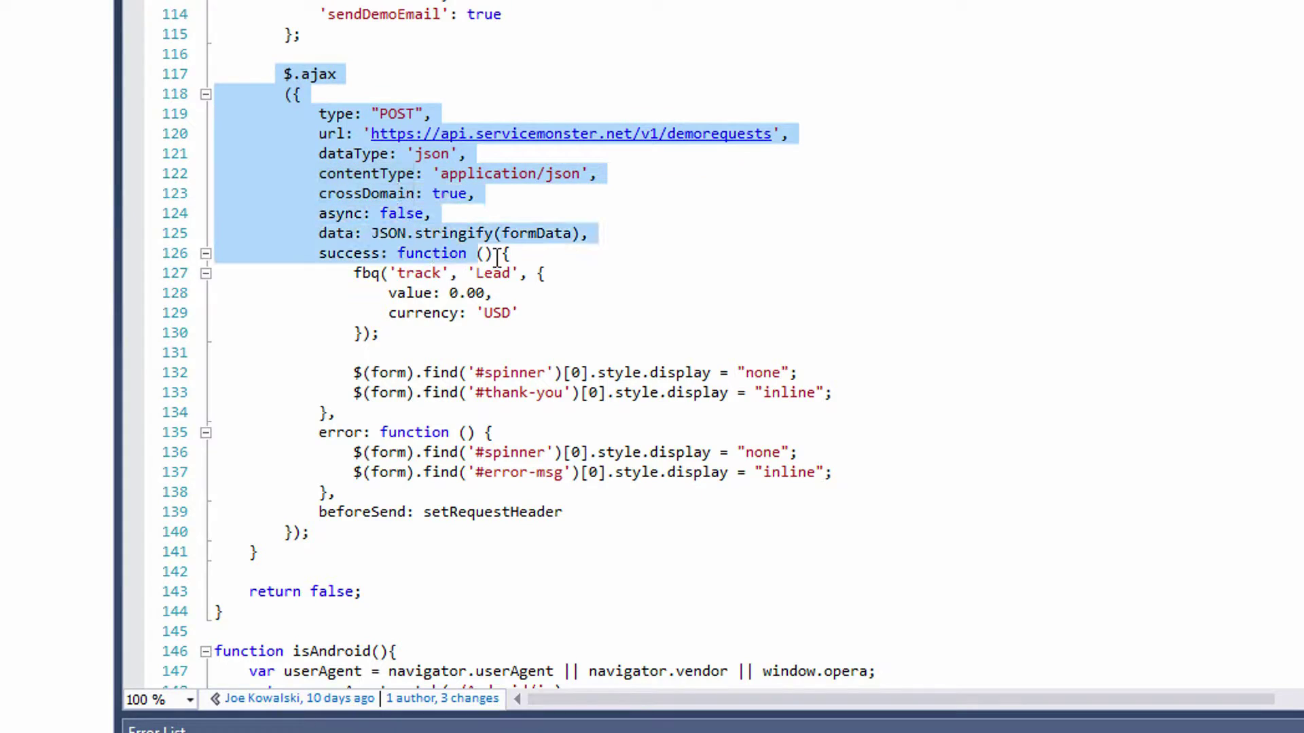
pyautogui.click(332, 292)
pyautogui.moveTo(351, 271); pyautogui.dragTo(416, 333)
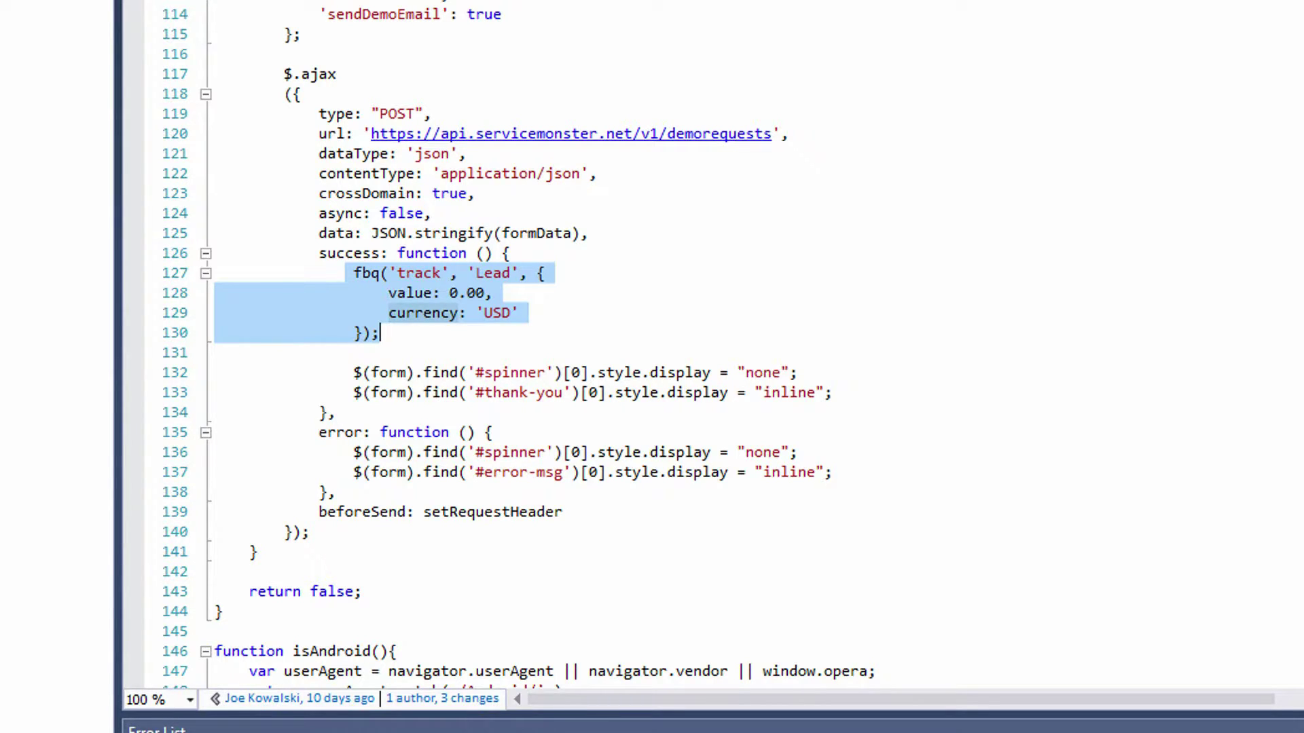
pyautogui.click(116, 720)
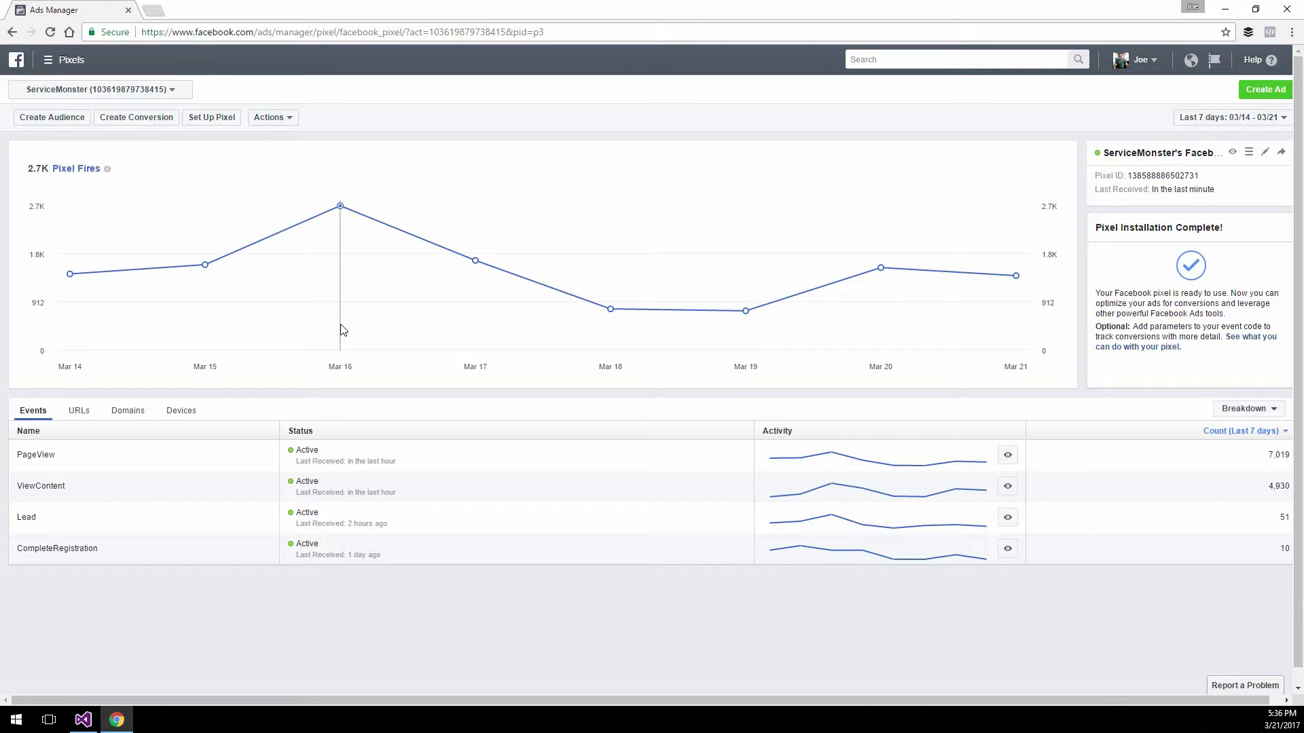
# Return to the Ads Manager campaigns list and filter it to Delivery: Active.
pyautogui.click(55, 60)
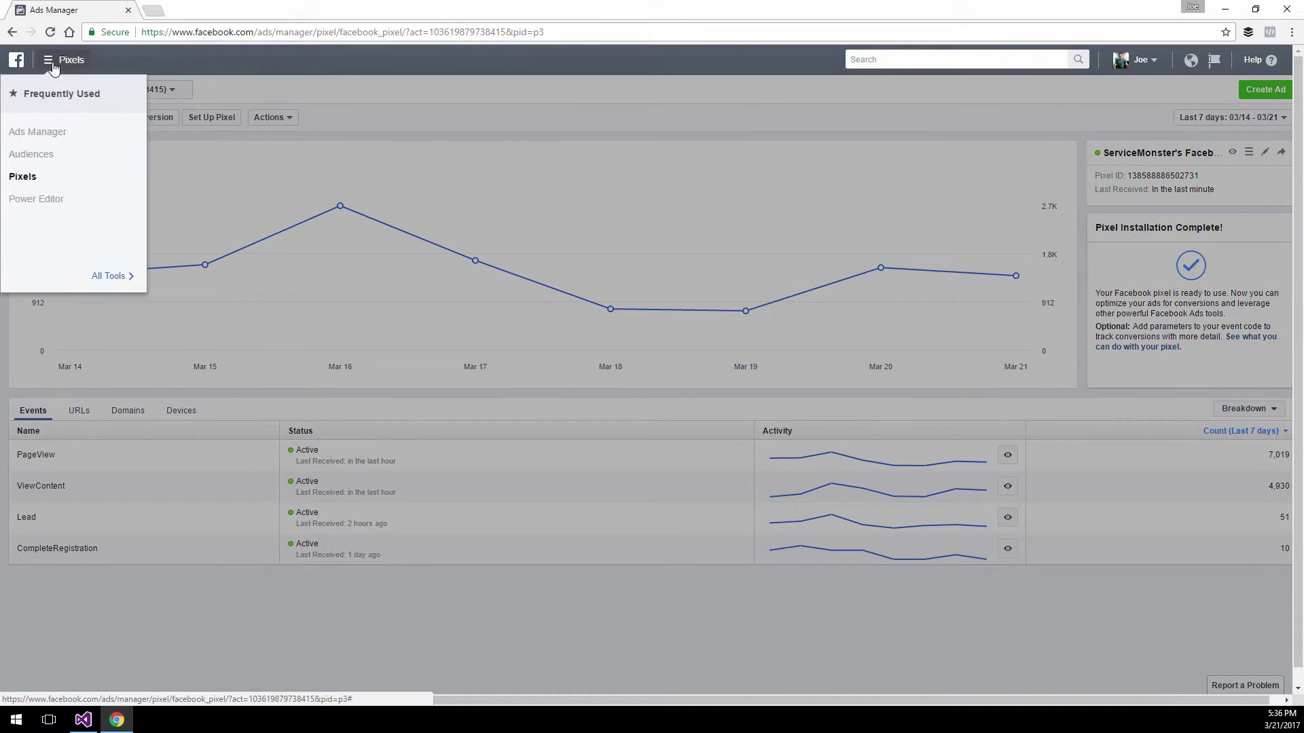
pyautogui.click(38, 134)
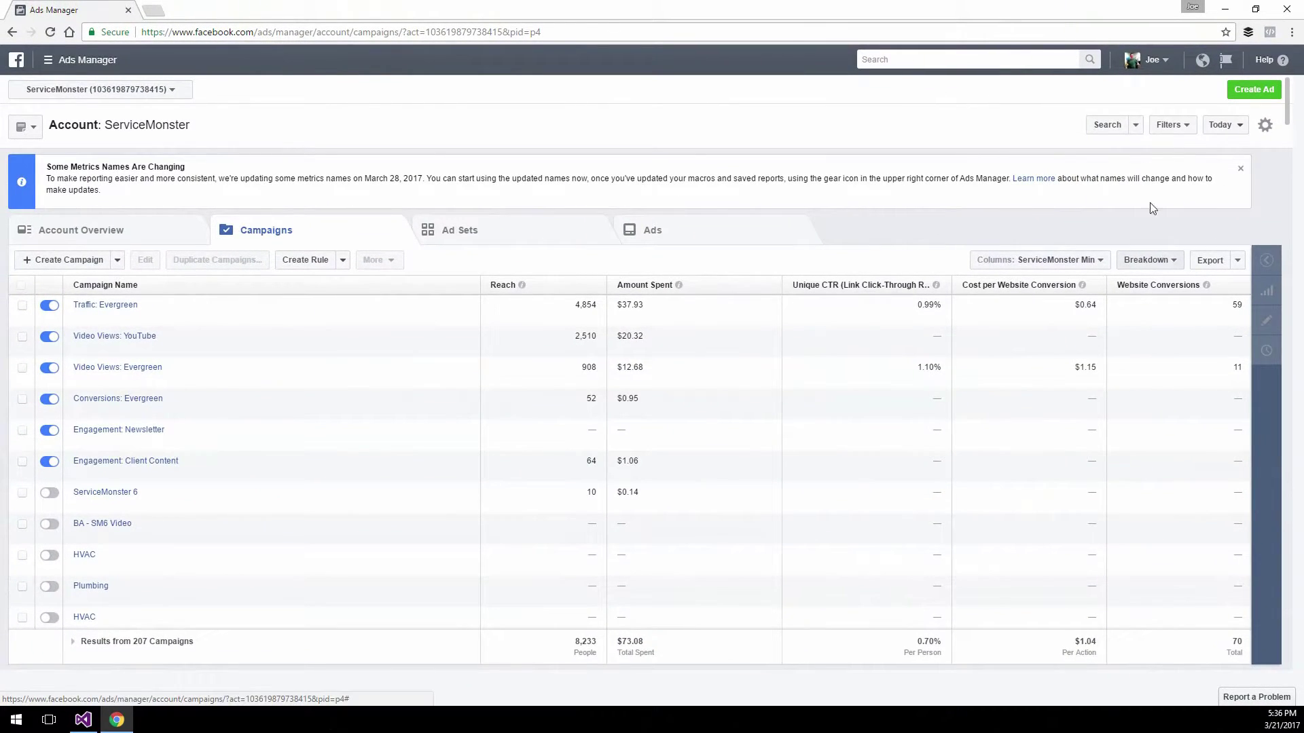
pyautogui.click(1169, 125)
pyautogui.click(1093, 231)
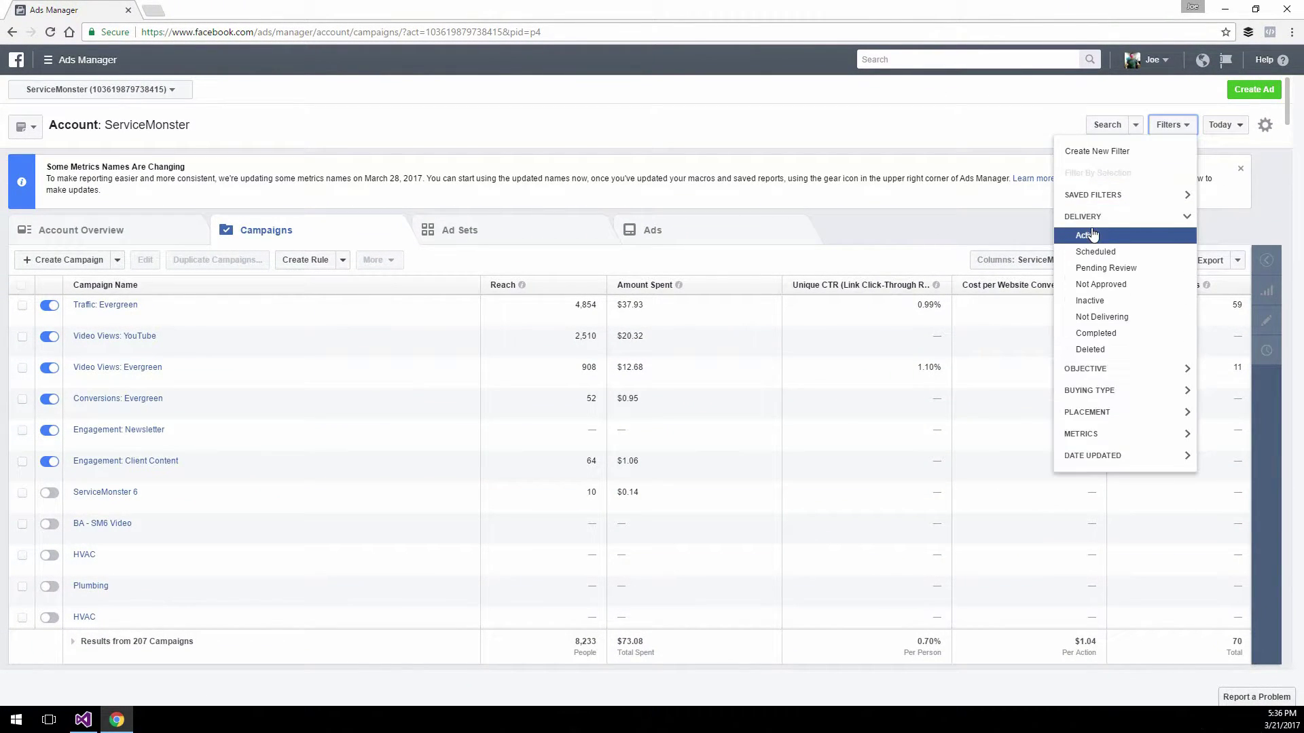
pyautogui.click(1090, 239)
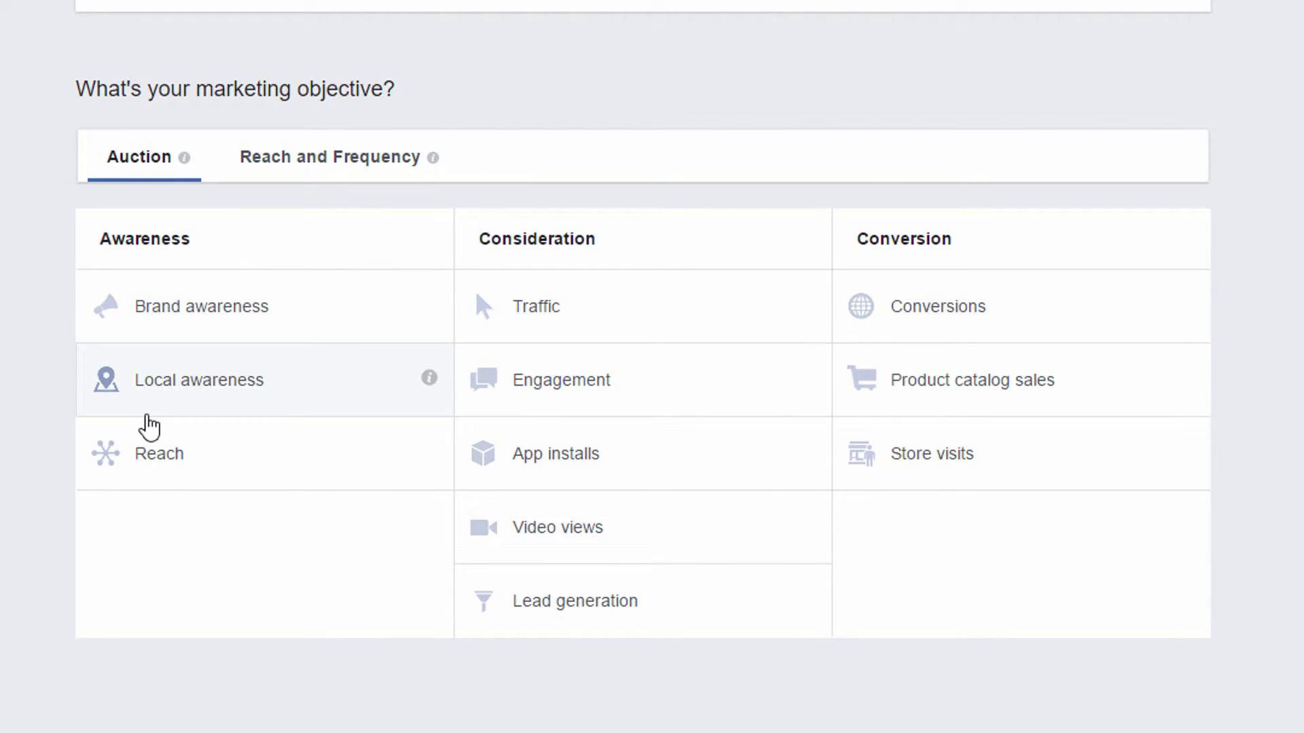
# Choose Local awareness as the campaign objective and continue to the Ad Set step.
pyautogui.click(166, 322)
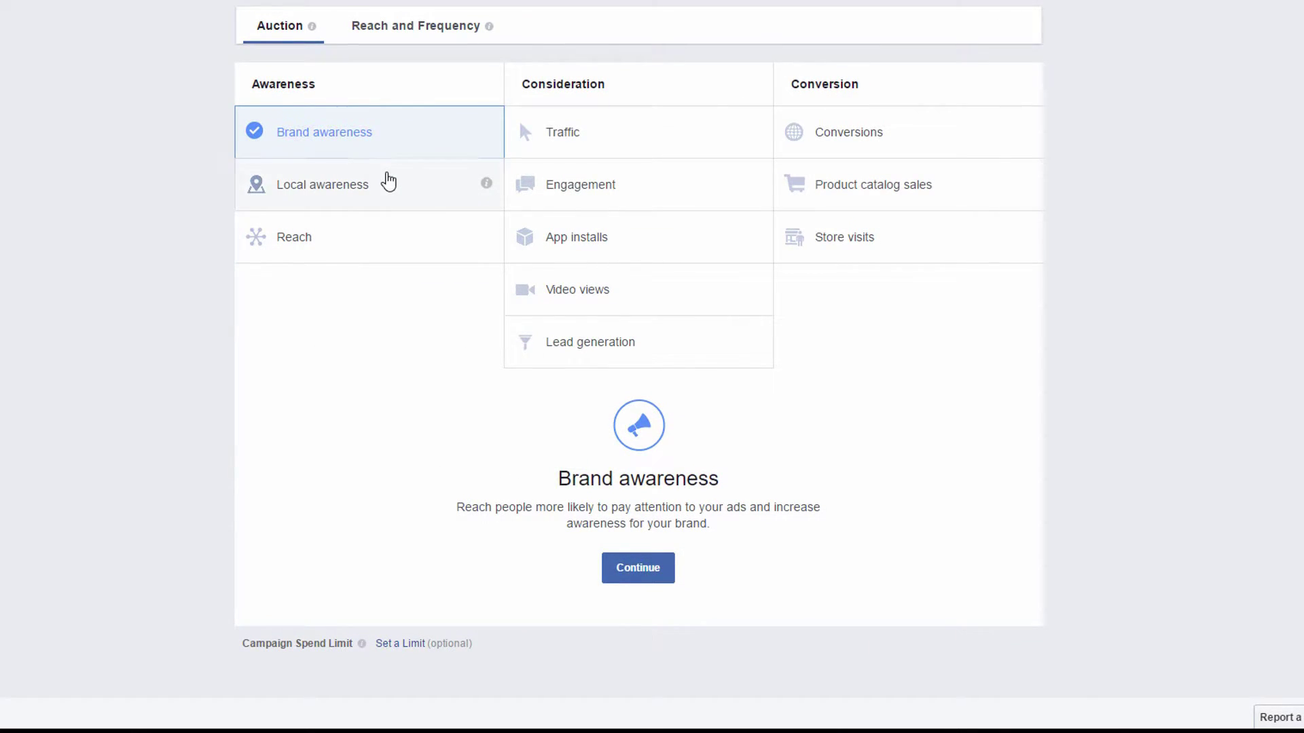
pyautogui.click(387, 181)
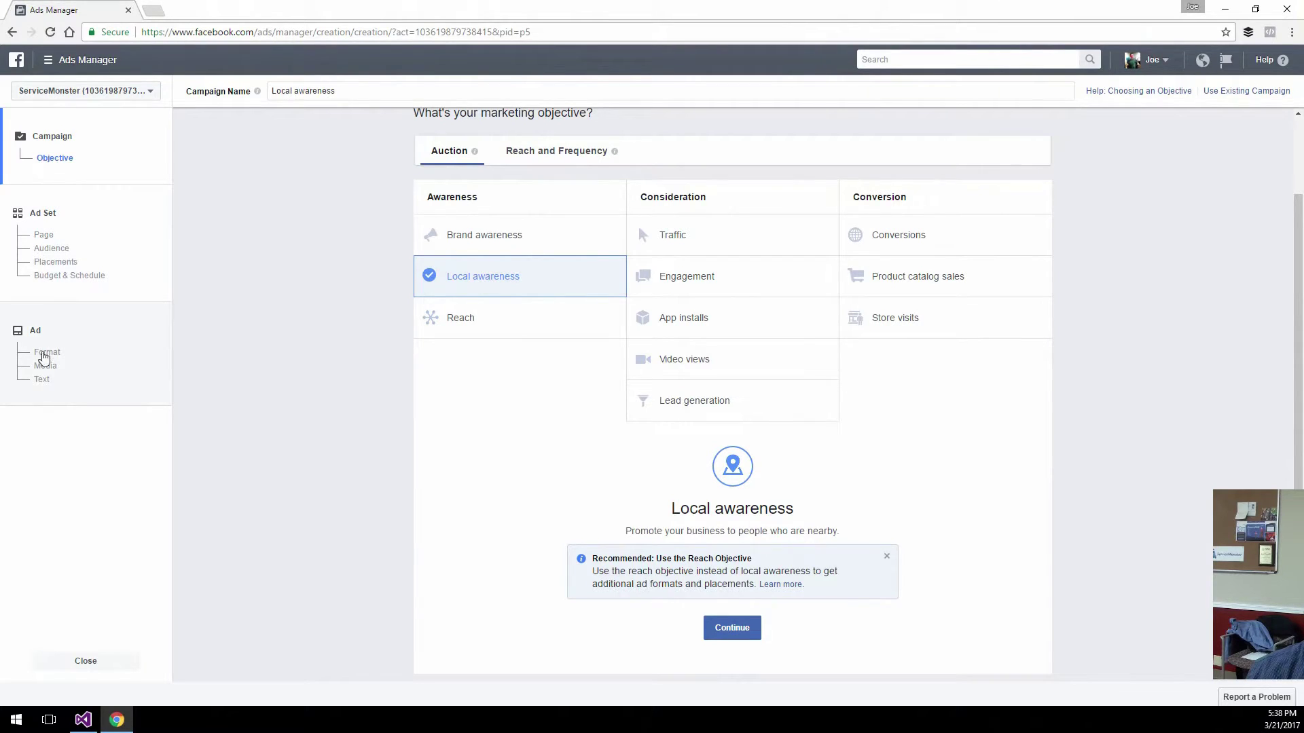
pyautogui.click(122, 224)
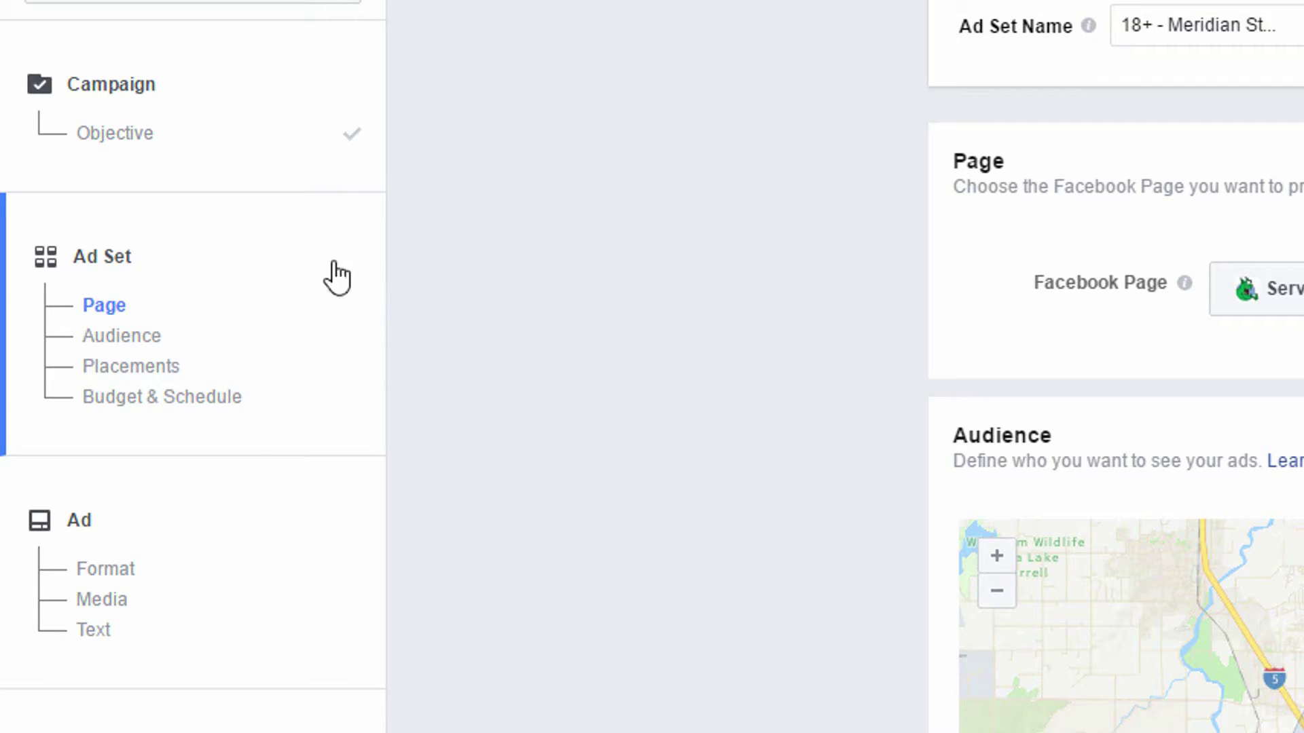
# Review the ad set's Placements and its $5.00 daily Budget & Schedule.
pyautogui.click(154, 379)
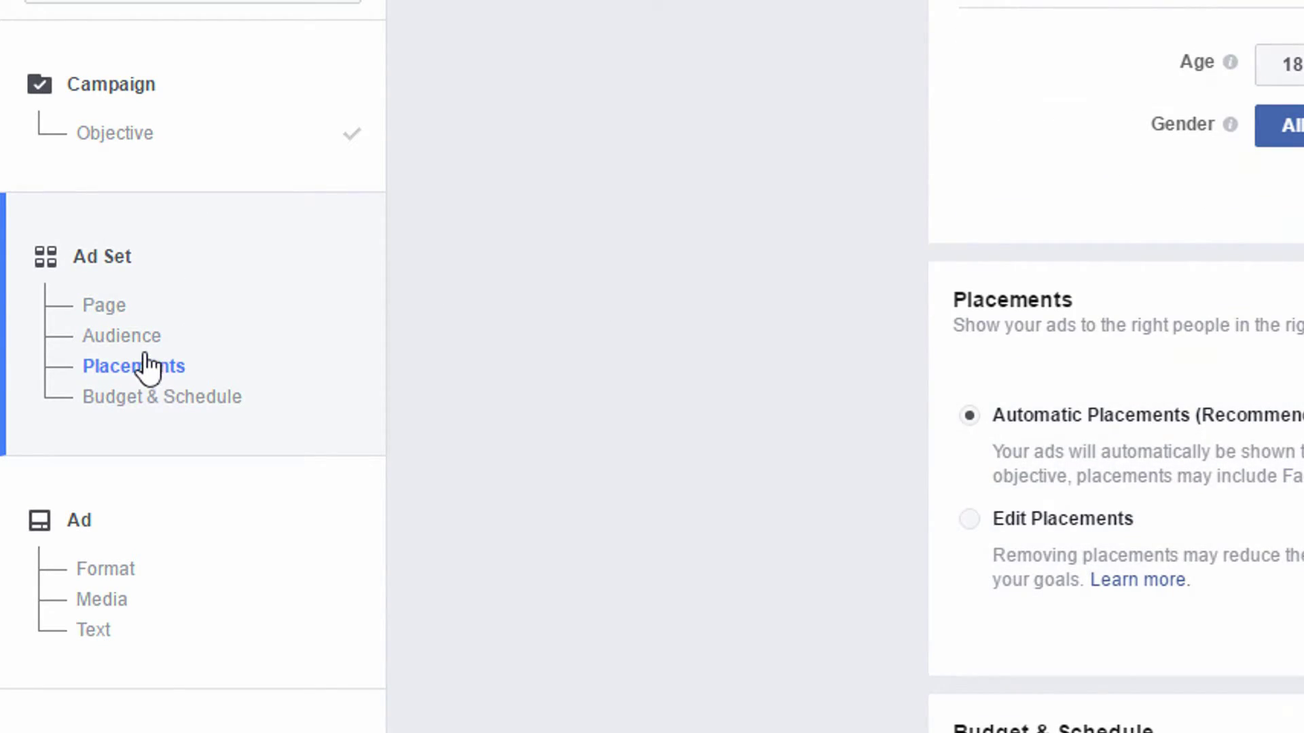
pyautogui.click(193, 399)
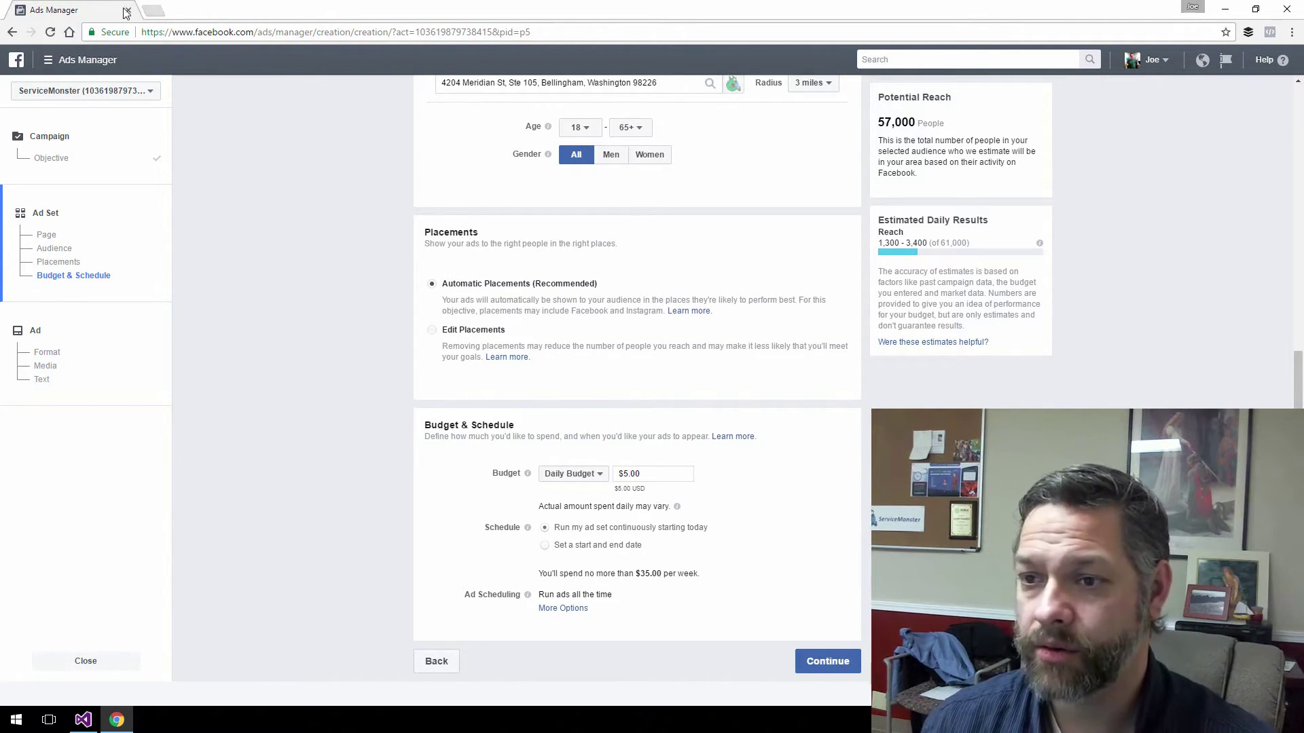
# Leave ad creation, confirm with OK, and show the Ad Sets list of seven ad sets.
pyautogui.click(60, 63)
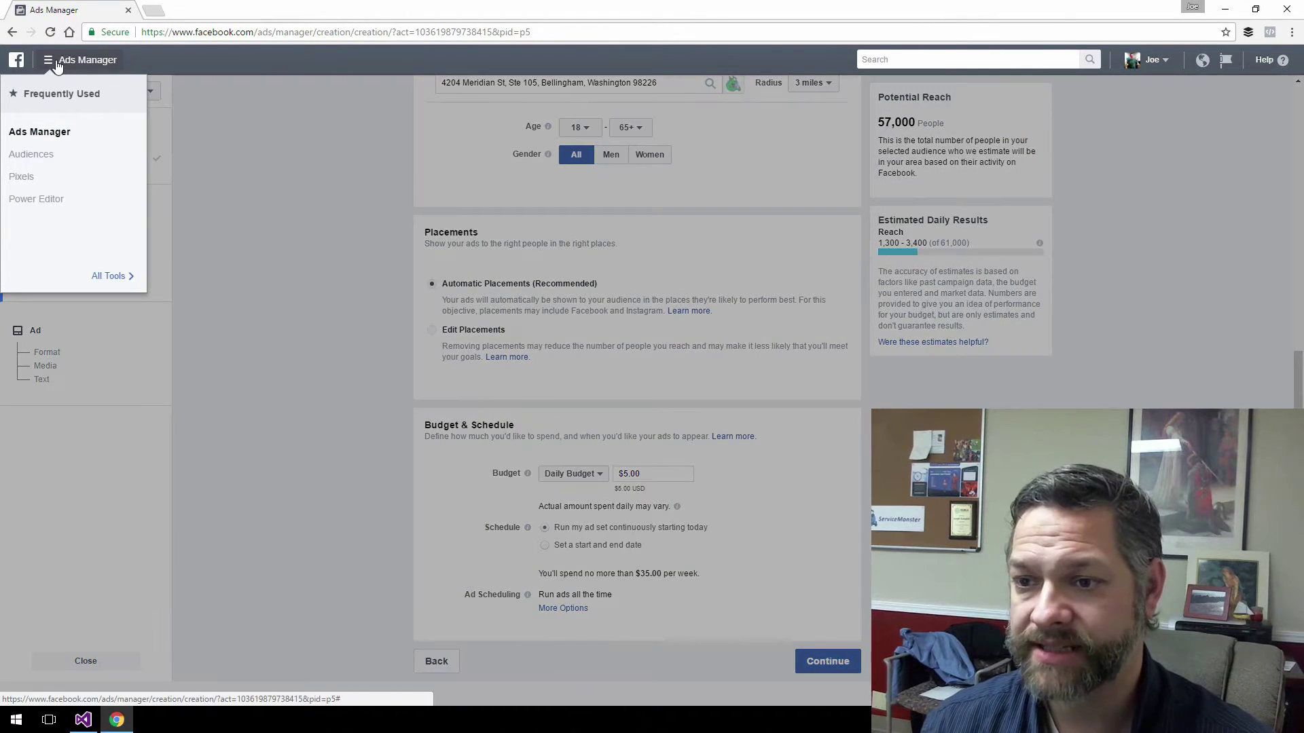
pyautogui.click(27, 135)
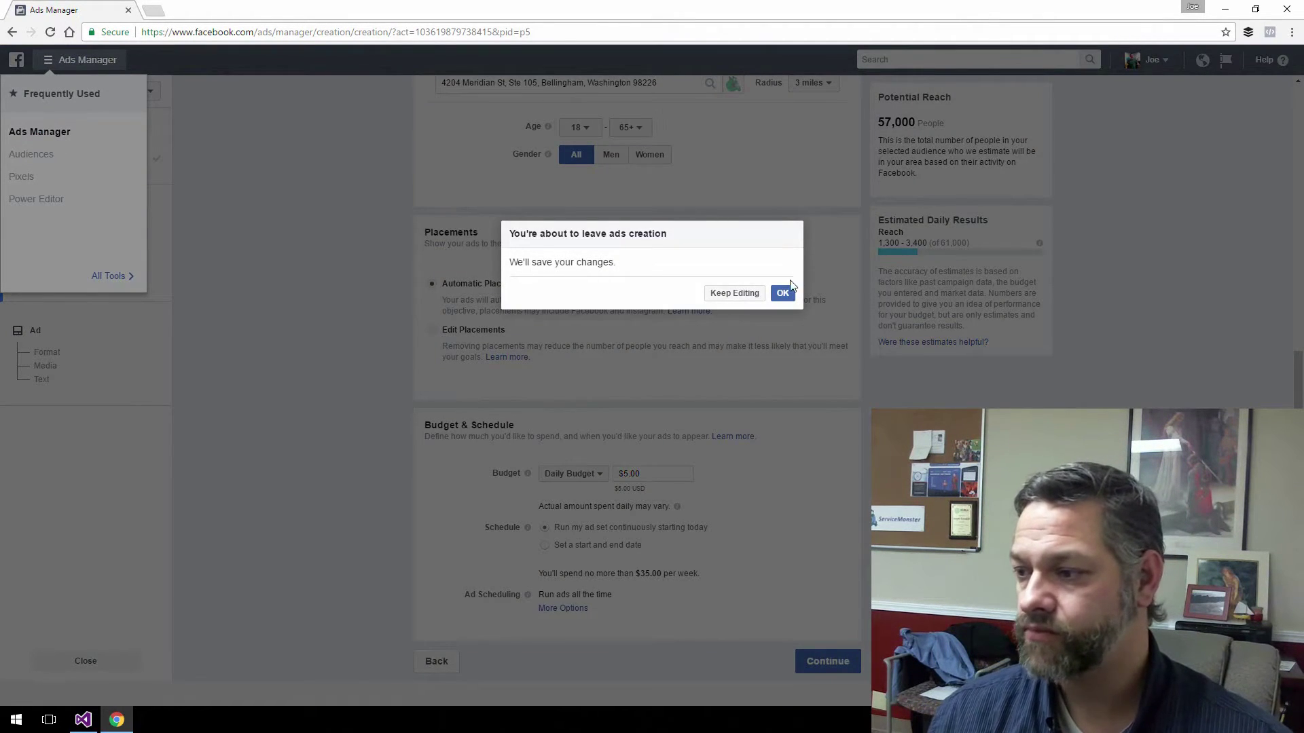
pyautogui.click(782, 296)
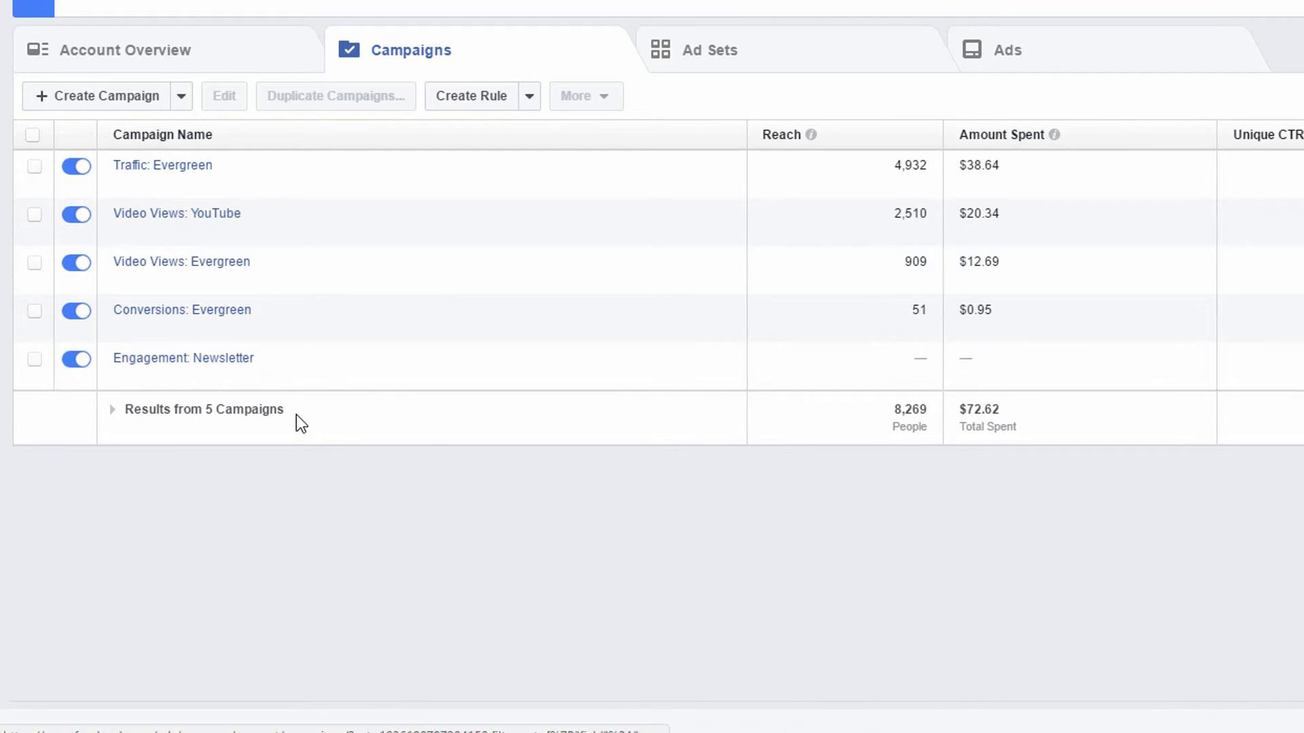
pyautogui.click(786, 61)
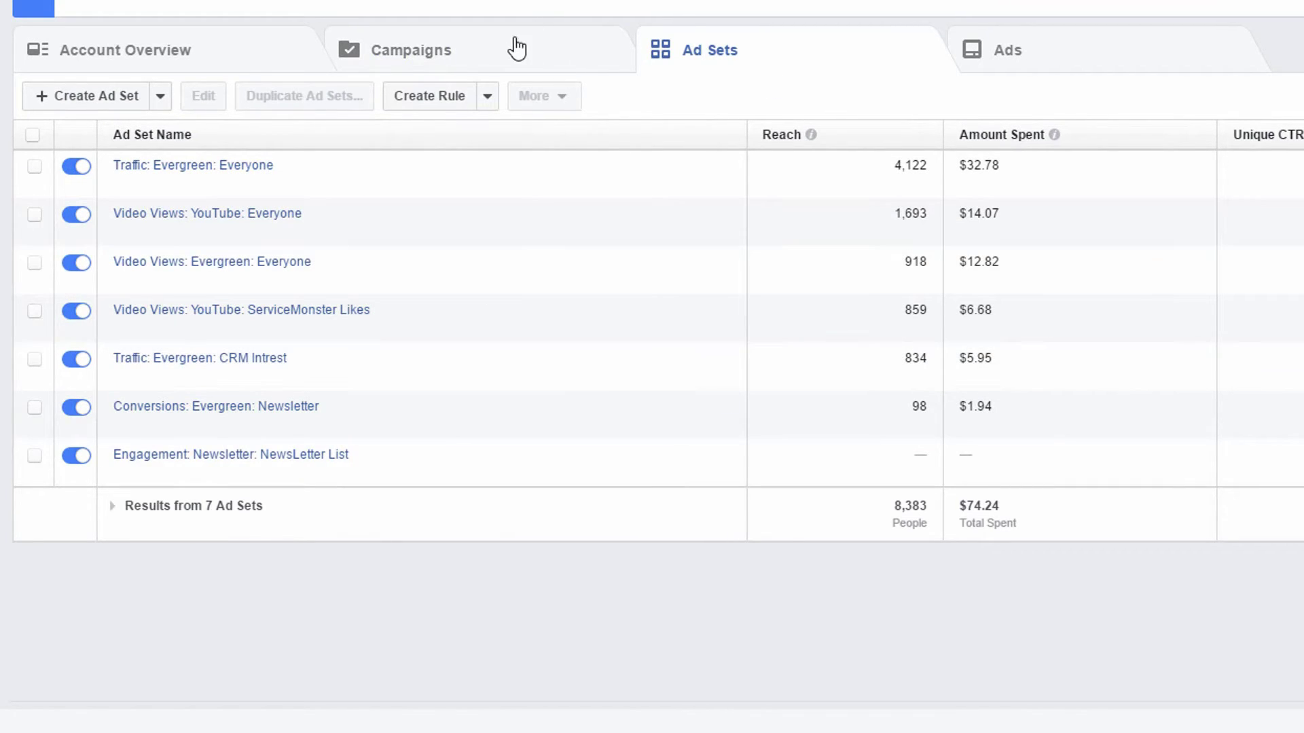
# Show the Traffic: Evergreen campaign's two ad sets, reaching 4,953 people for $38.73.
pyautogui.click(474, 66)
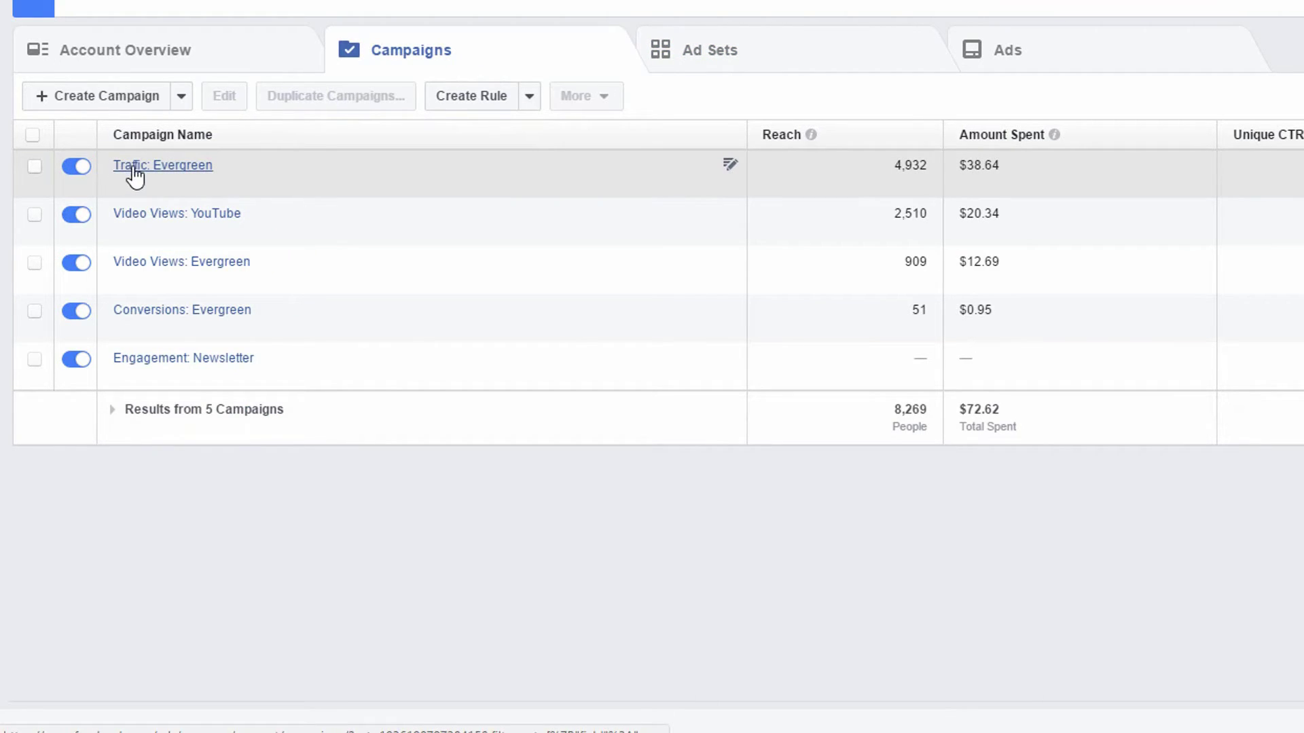
pyautogui.click(184, 173)
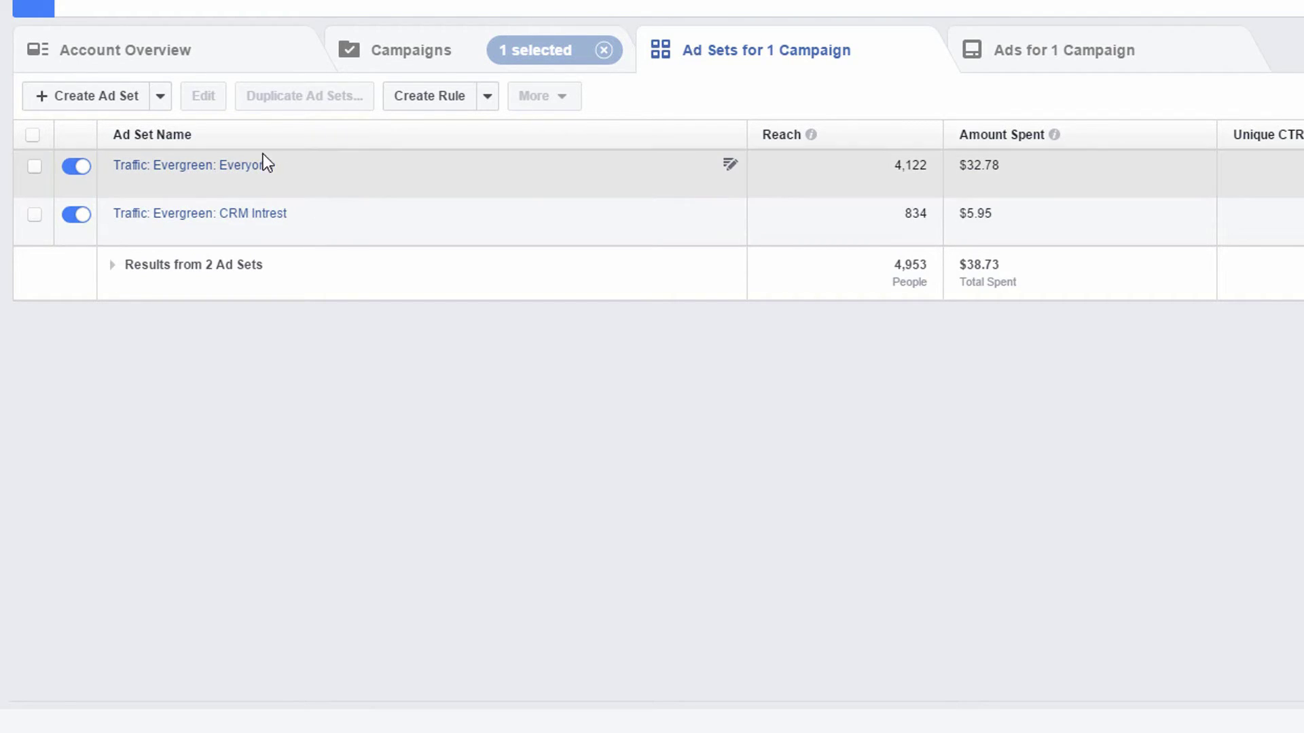
# Open the Traffic: Evergreen: Everyone ad set to list its 15 Years and Surf Video ads, highlighting parts of the 15 Years ad name.
pyautogui.click(233, 168)
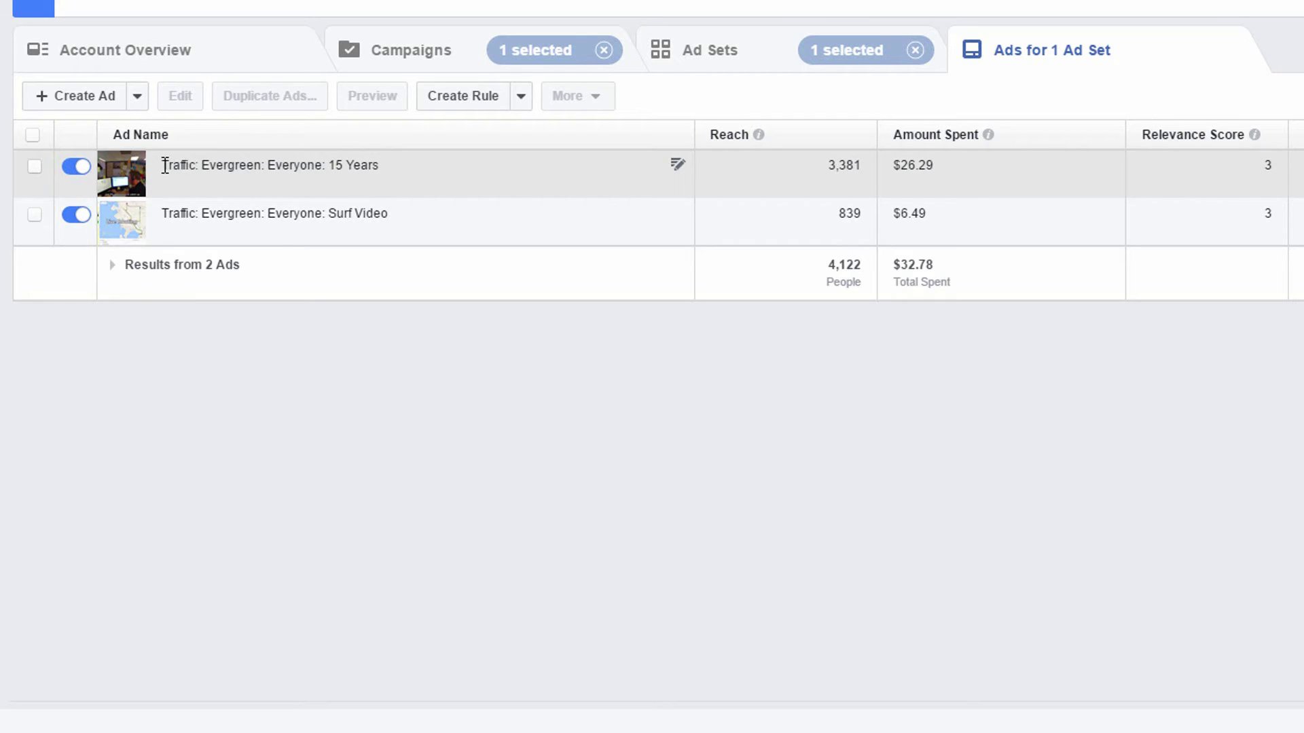
pyautogui.moveTo(161, 165); pyautogui.dragTo(325, 173)
pyautogui.moveTo(330, 167); pyautogui.dragTo(383, 164)
# Append 'Video' to the 15 Years ad name, making it 'Traffic: Evergreen: Everyone: 15 Years Video'.
pyautogui.click(678, 165)
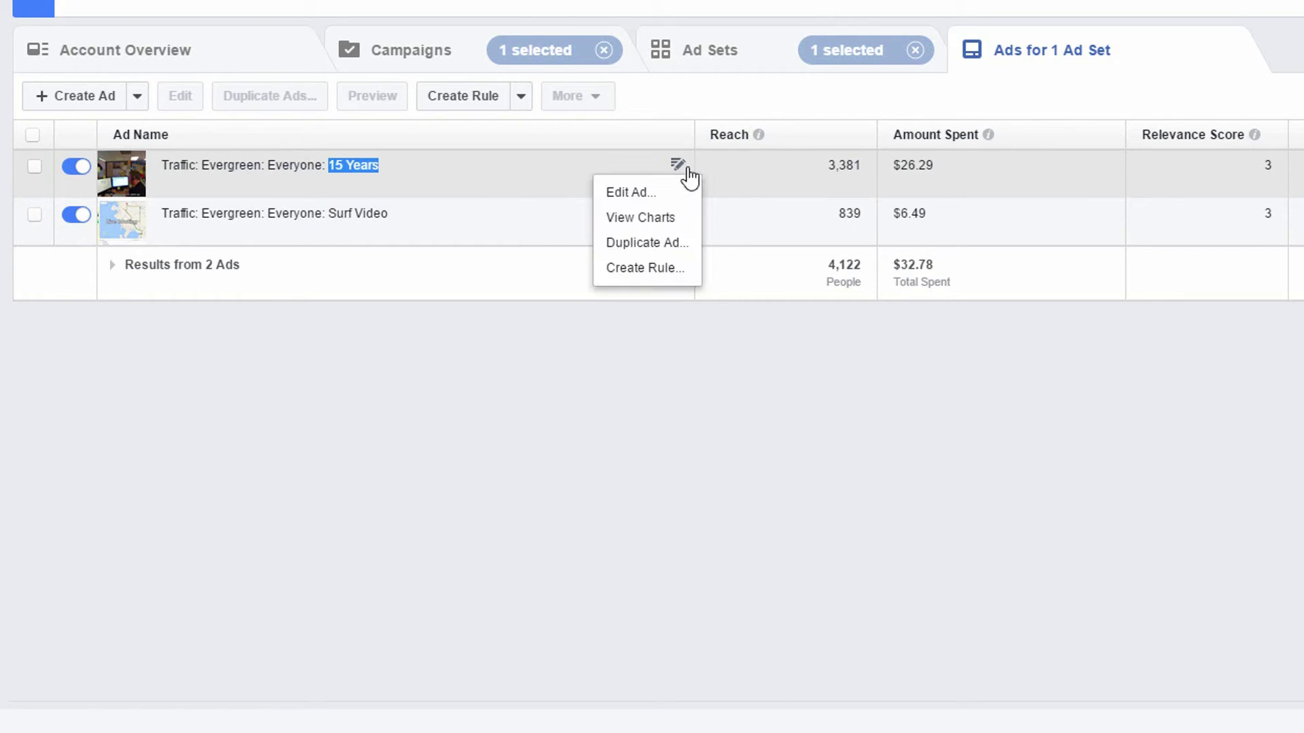
pyautogui.click(651, 194)
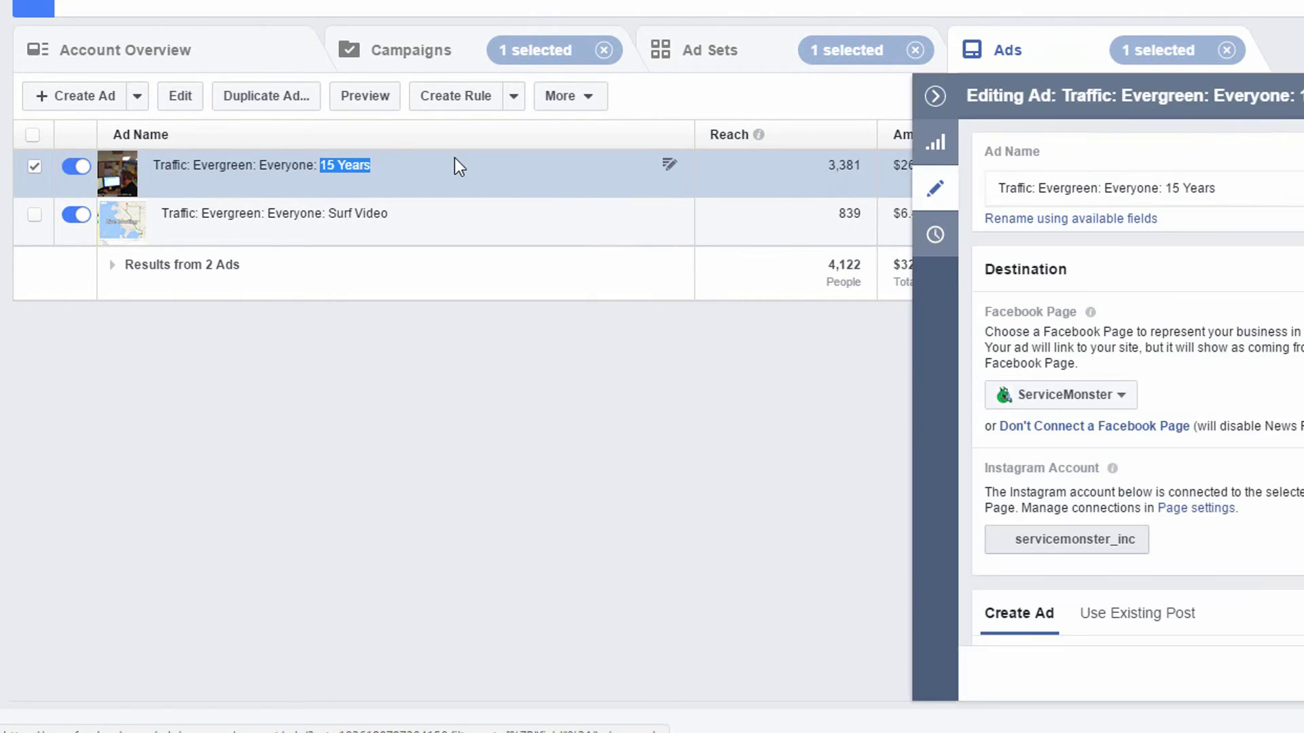
pyautogui.click(1221, 189)
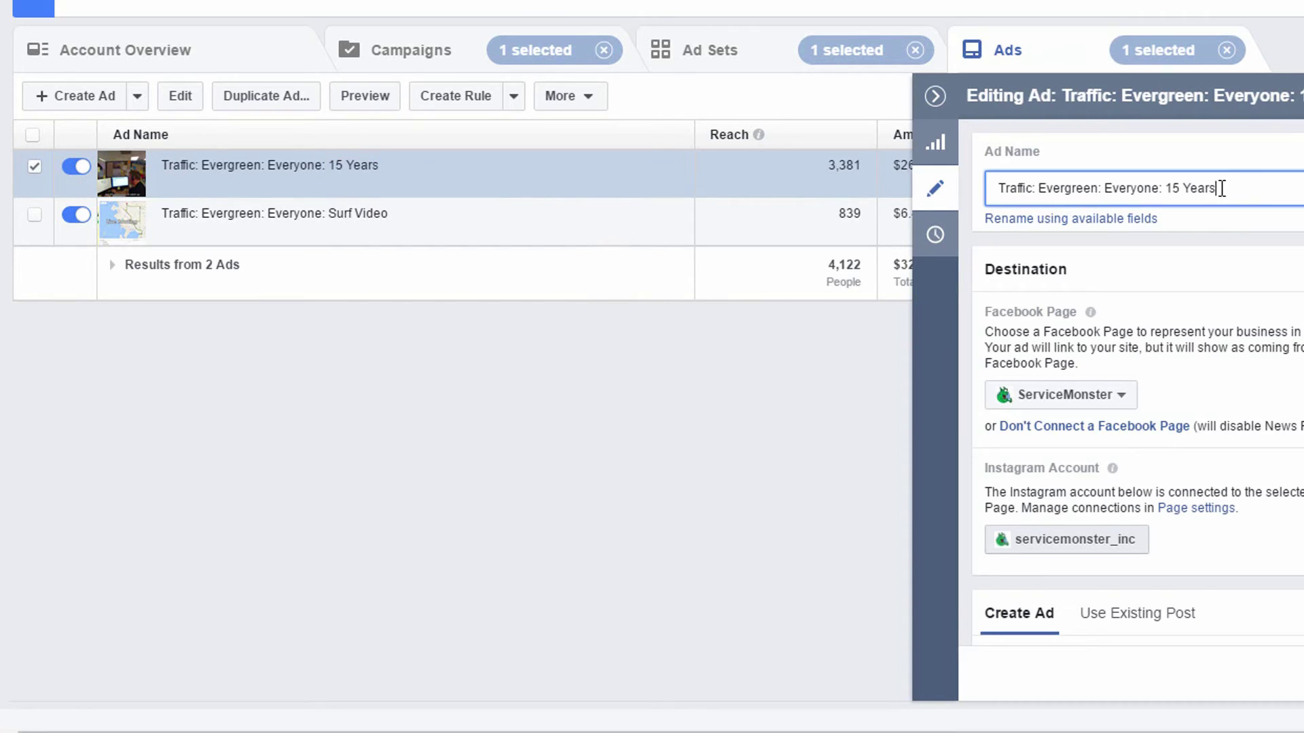
pyautogui.write('Video')
pyautogui.press('Return')
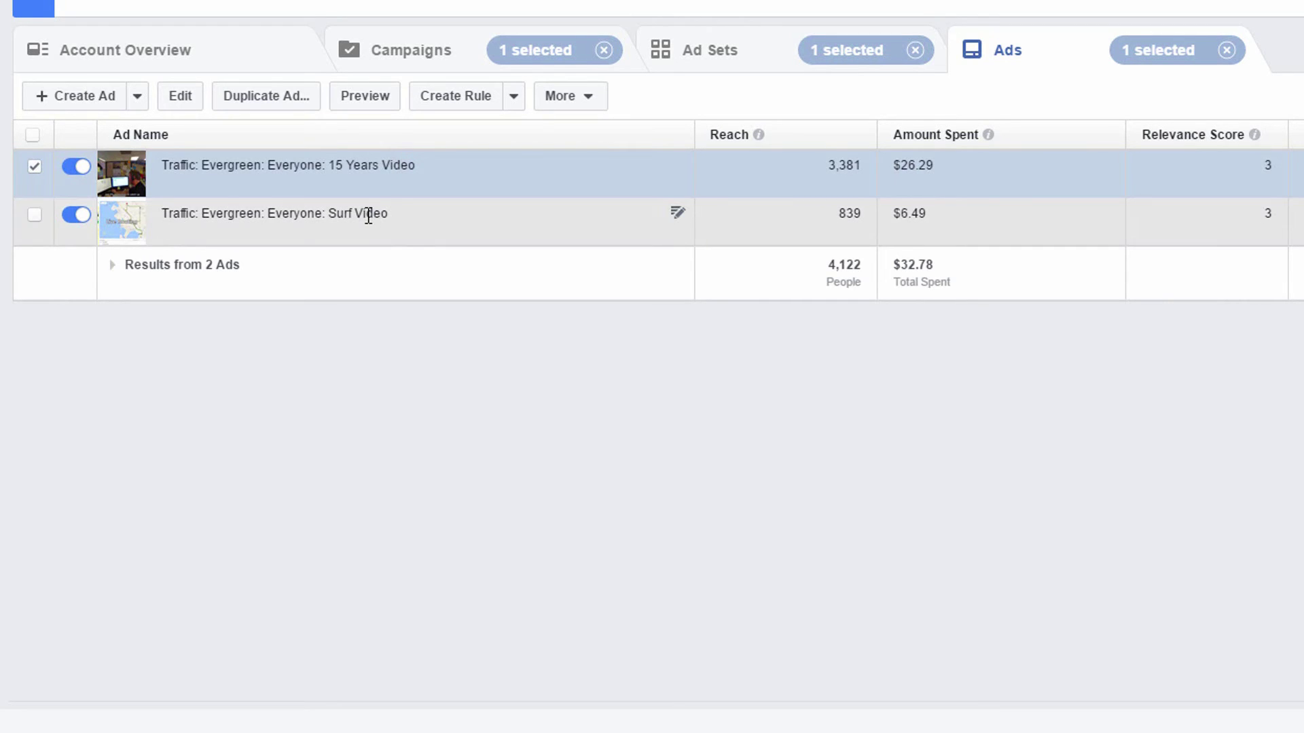
pyautogui.doubleClick(367, 214)
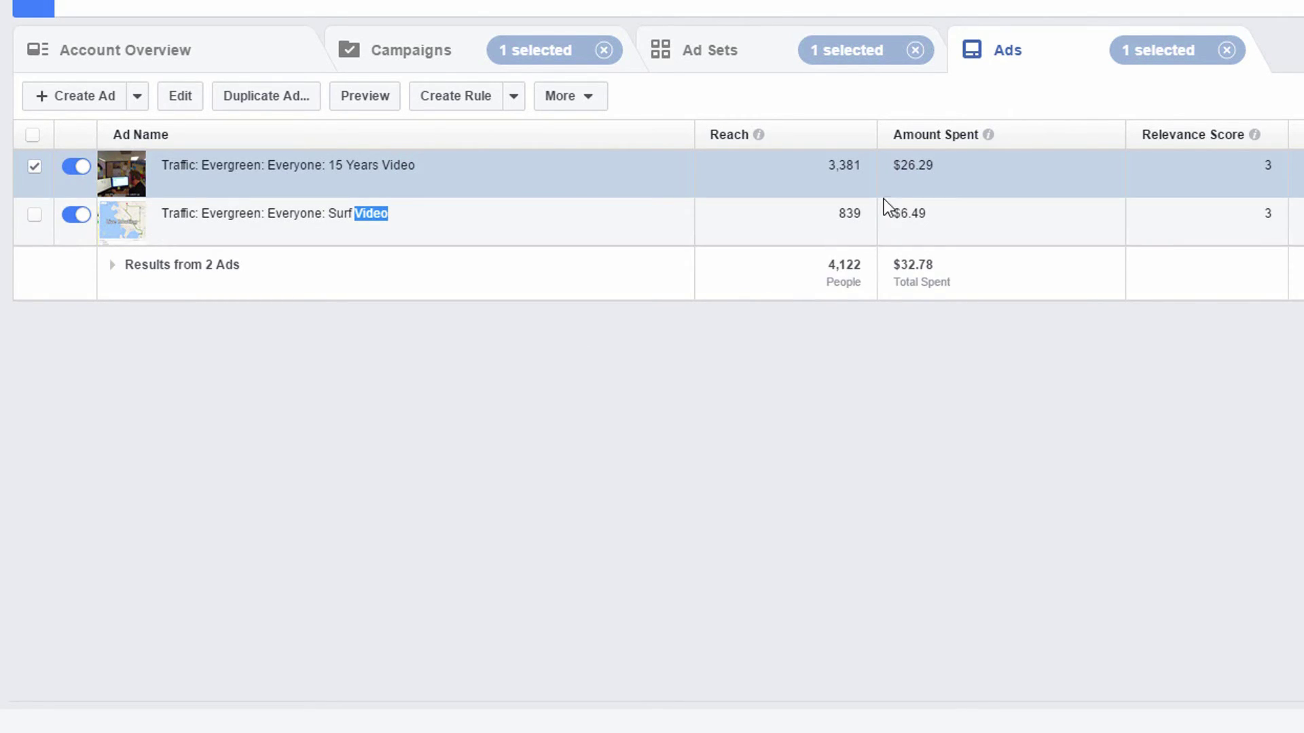
# Clear the campaign and ad set filters and sort all nine ads alphabetically by ad name.
pyautogui.click(1227, 50)
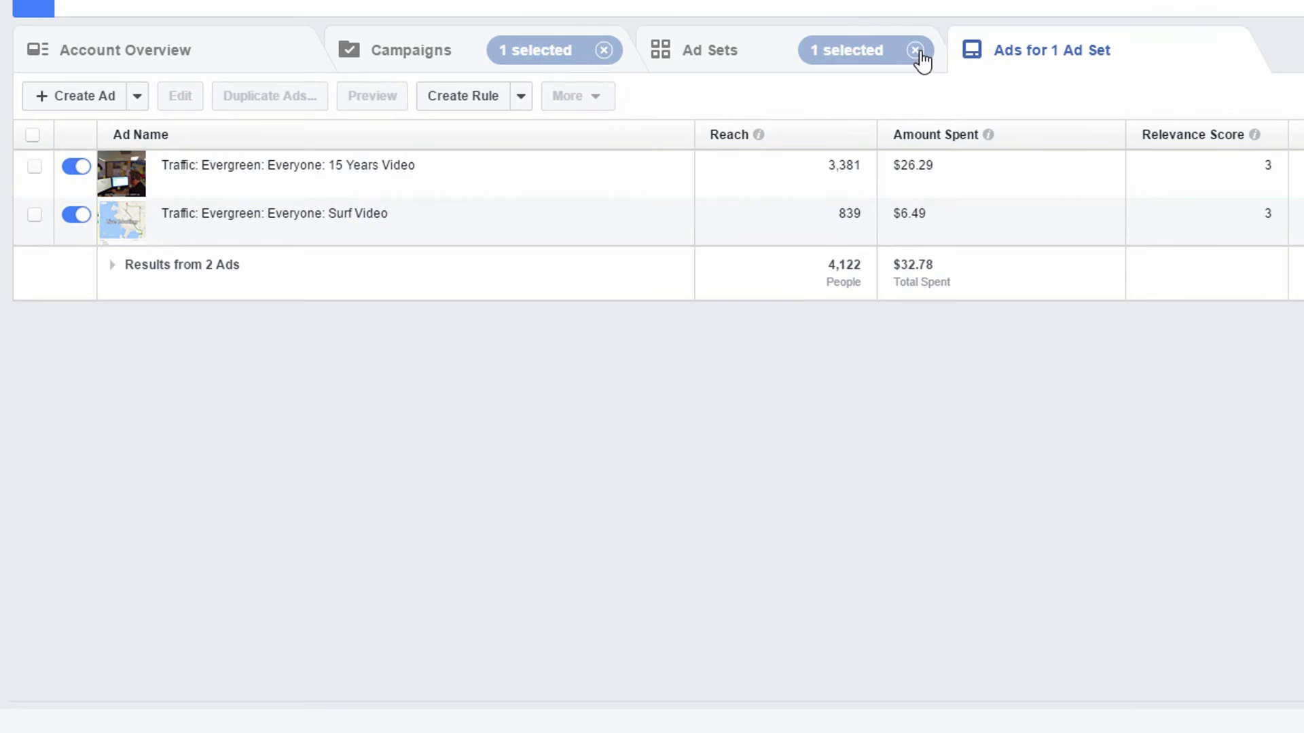
pyautogui.click(916, 52)
pyautogui.click(604, 52)
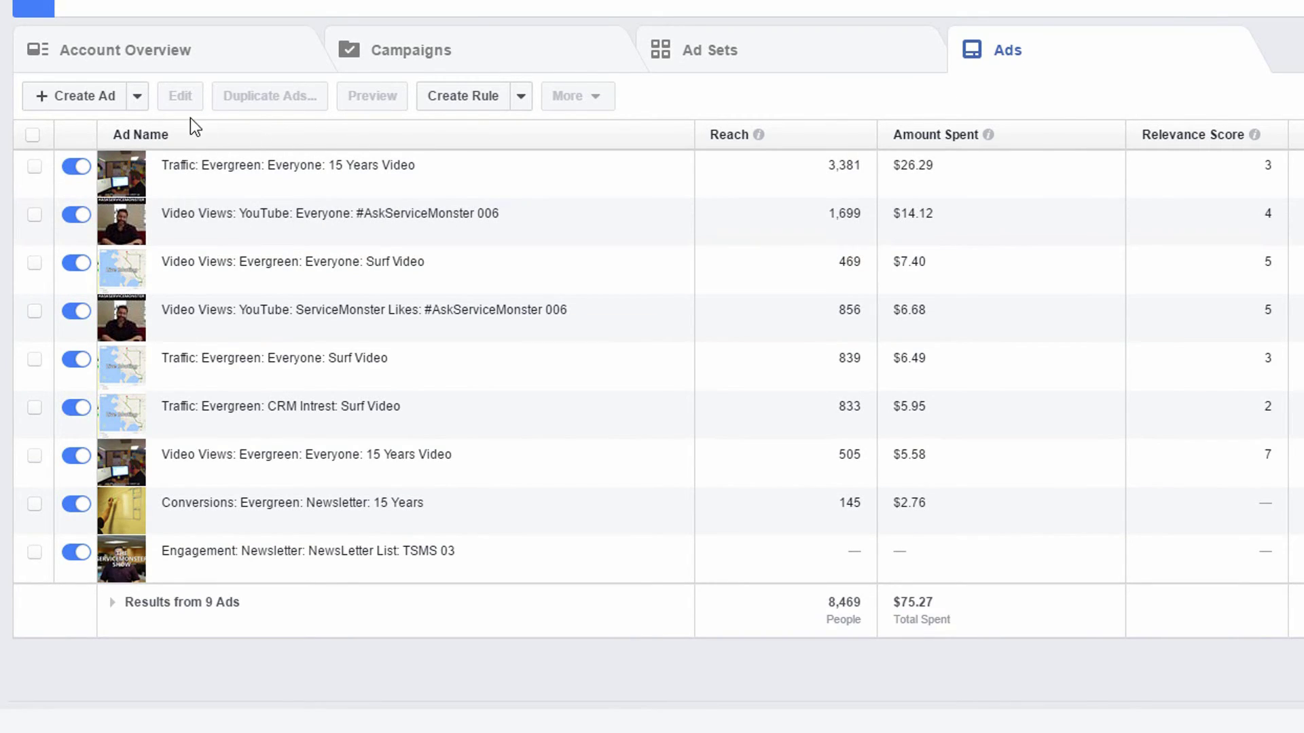
pyautogui.click(191, 136)
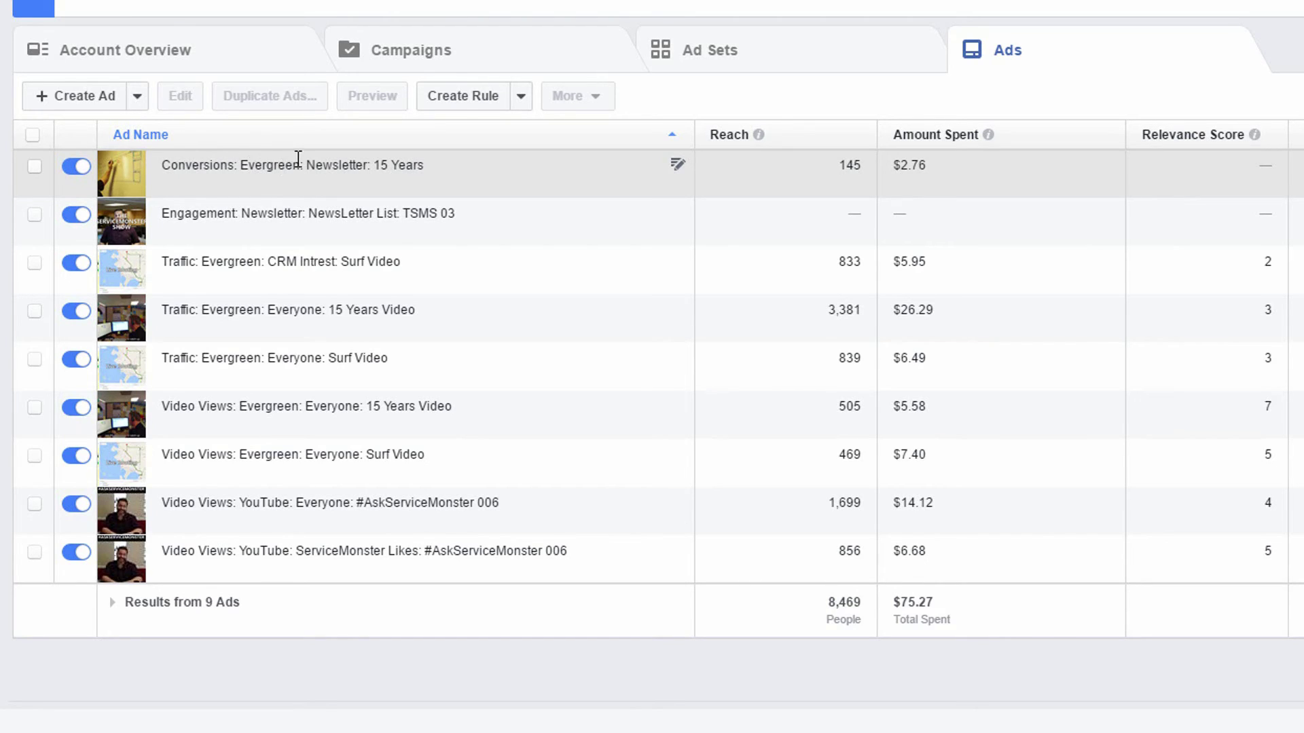
# Highlight 'Newsletter' and '15 Years' in the first ad name, then show the unfiltered list of seven ad sets.
pyautogui.doubleClick(334, 166)
pyautogui.moveTo(377, 165); pyautogui.dragTo(431, 160)
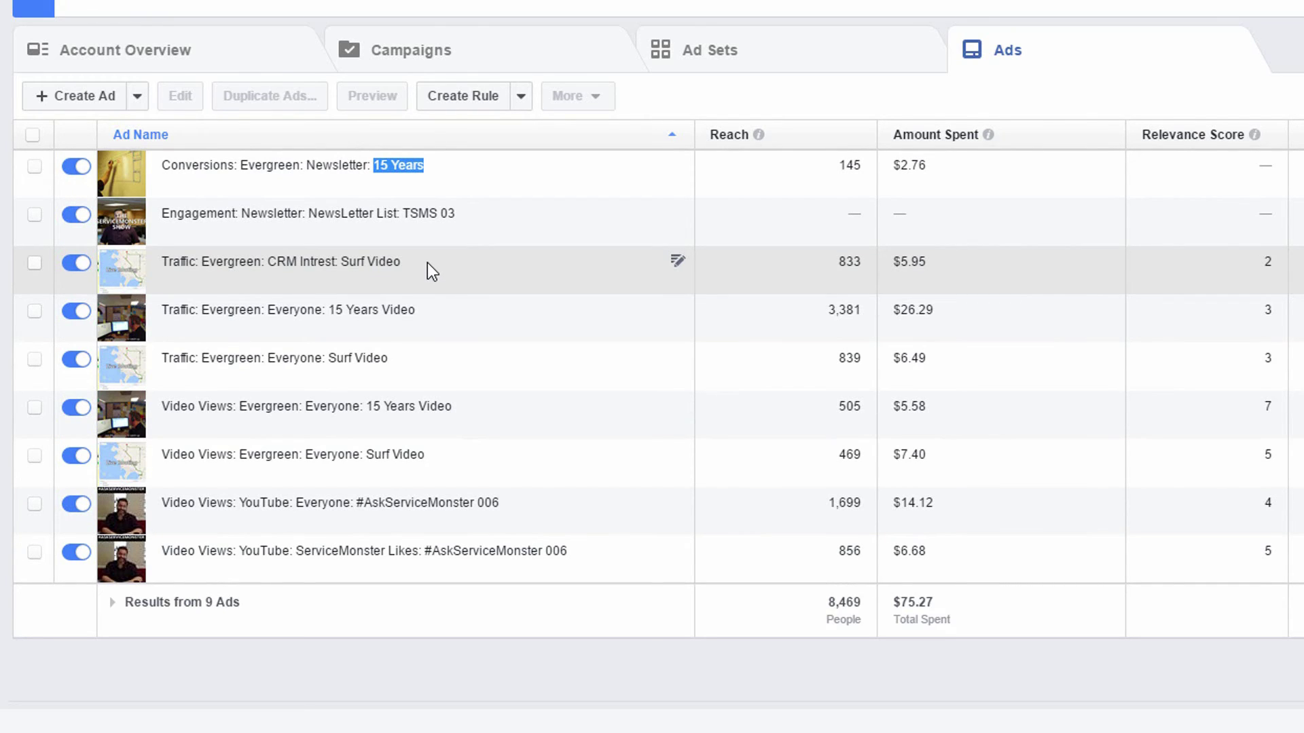
pyautogui.click(786, 54)
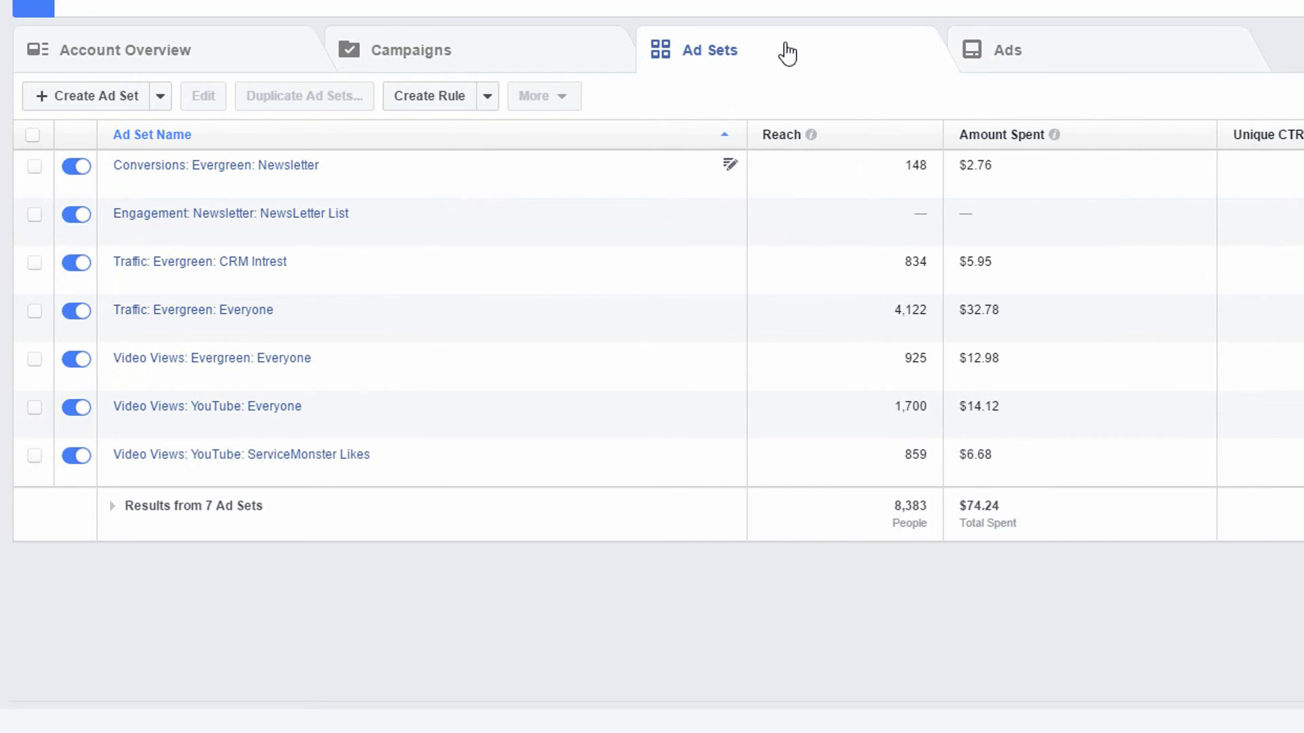